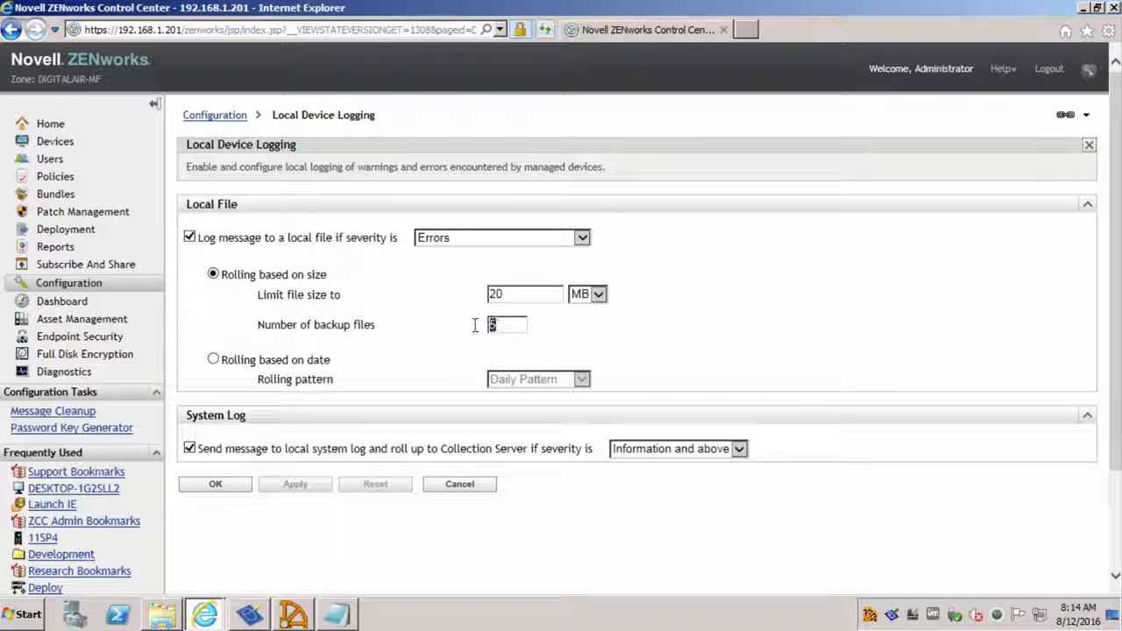
double_click(492, 325)
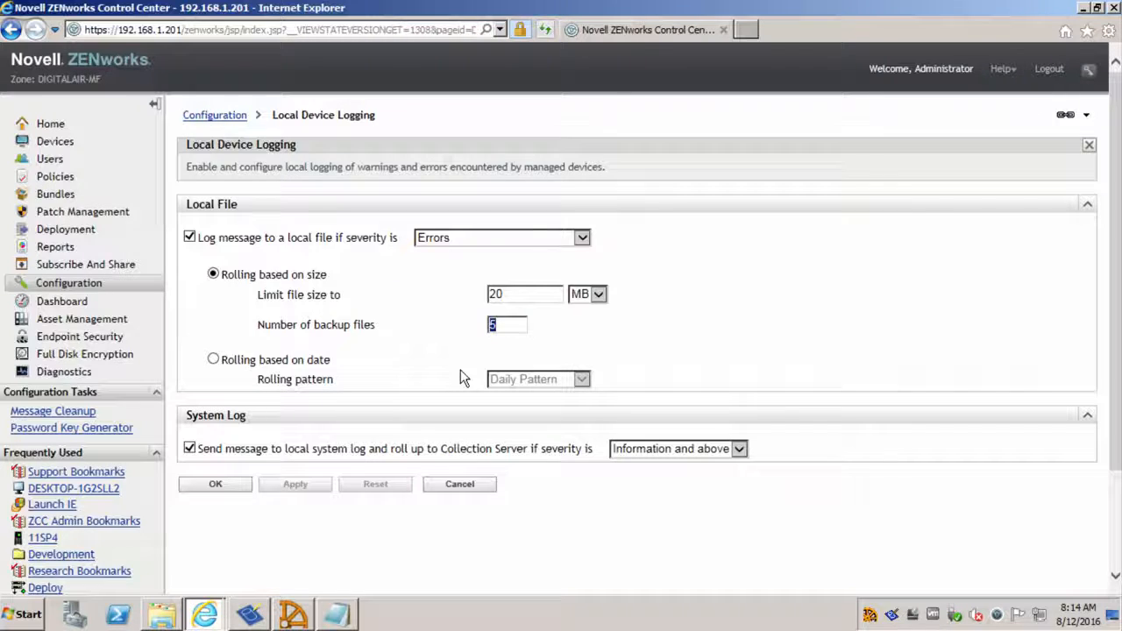
left_click(739, 450)
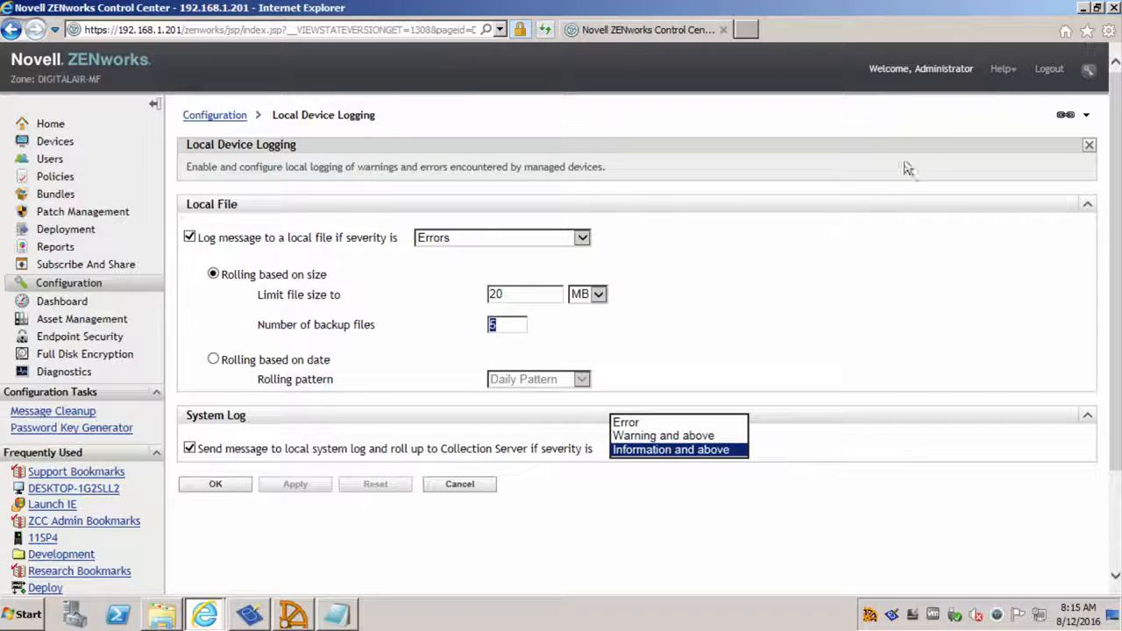
left_click(1008, 70)
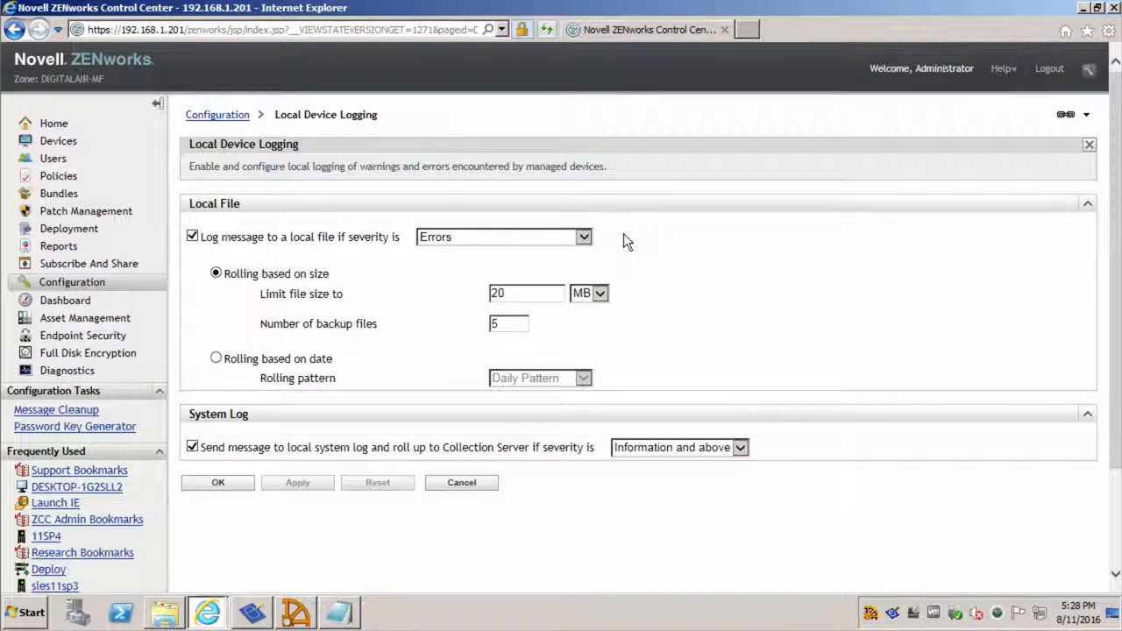
Override Local Device Logging for workstation DESKTOP-1G2SLL2 so its local file logs Errors, Warnings, Info, Debug, and save the settings
left_click(86, 489)
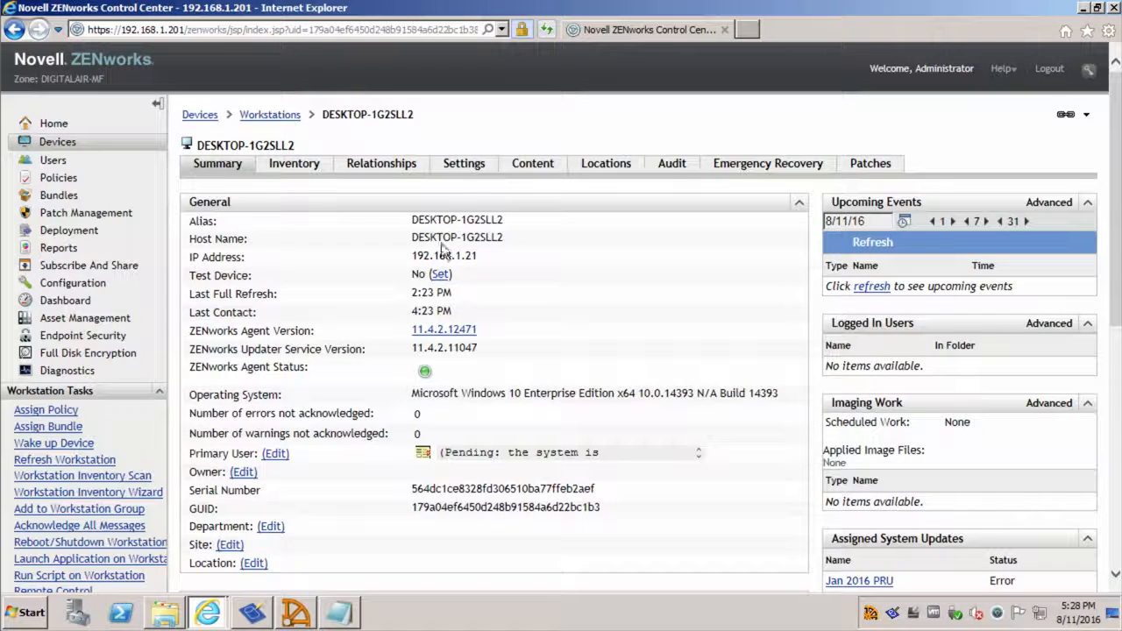
left_click(459, 175)
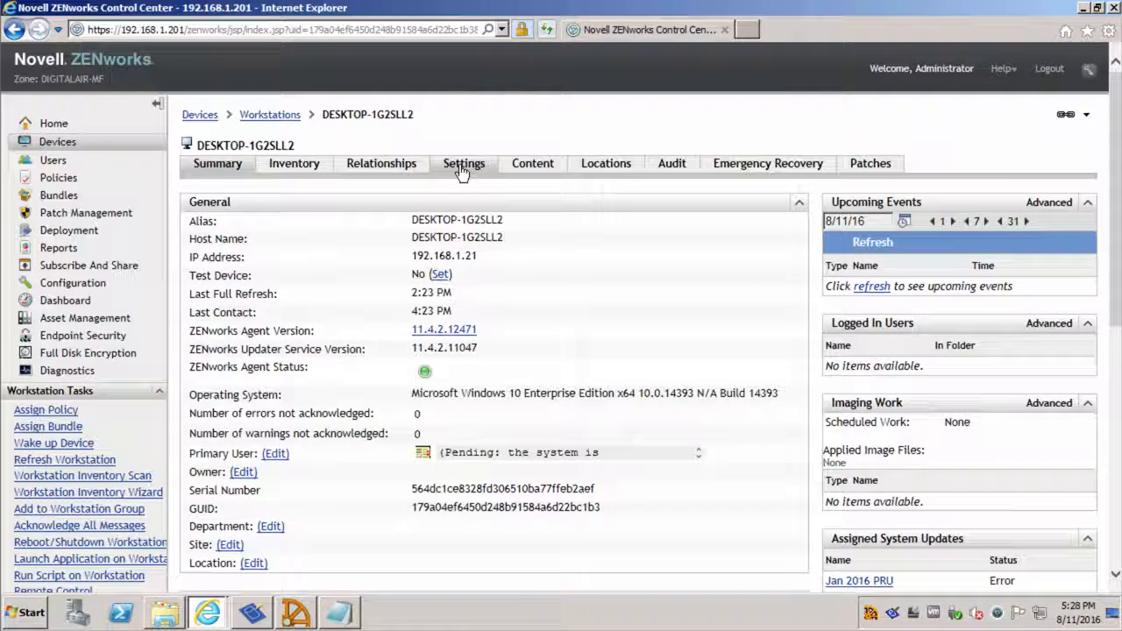
left_click(265, 235)
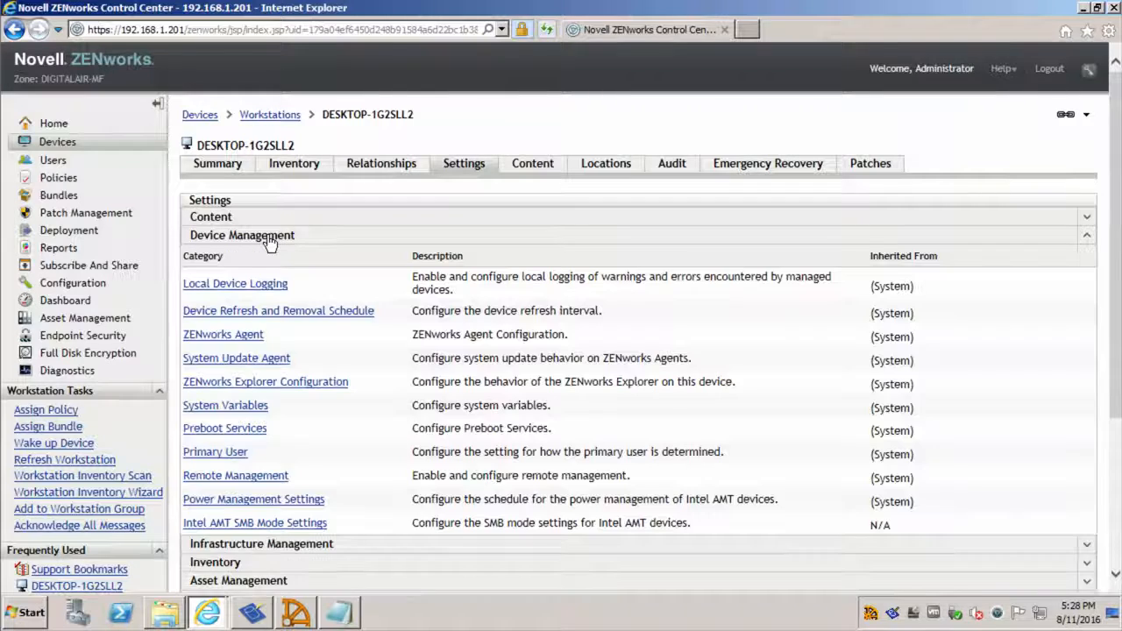
left_click(250, 285)
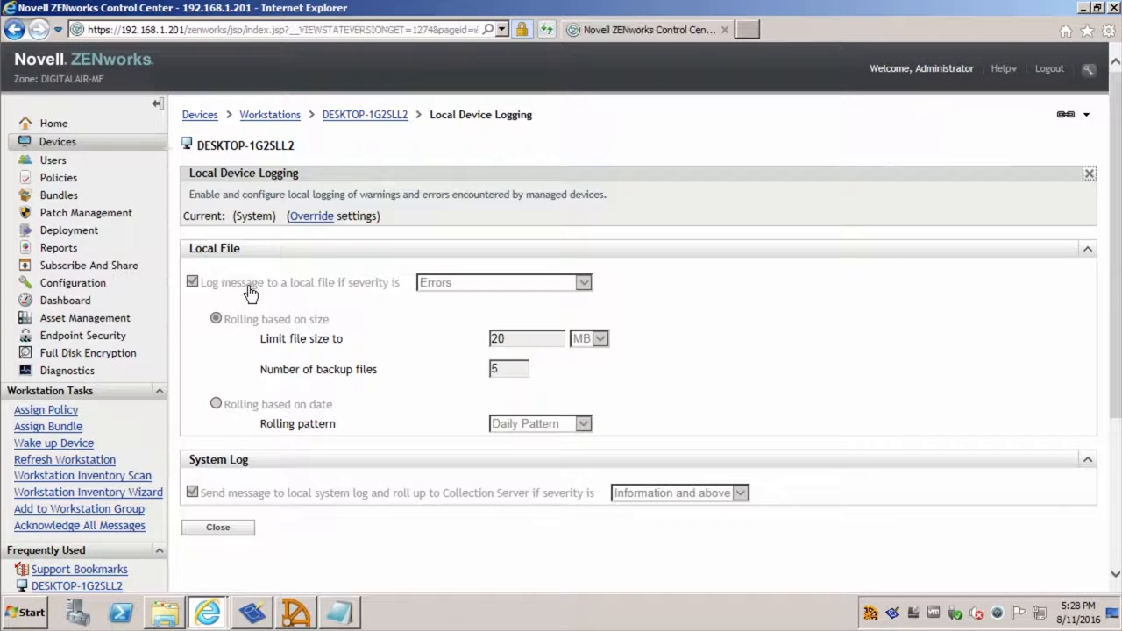
left_click_drag(232, 216, 275, 216)
left_click(312, 217)
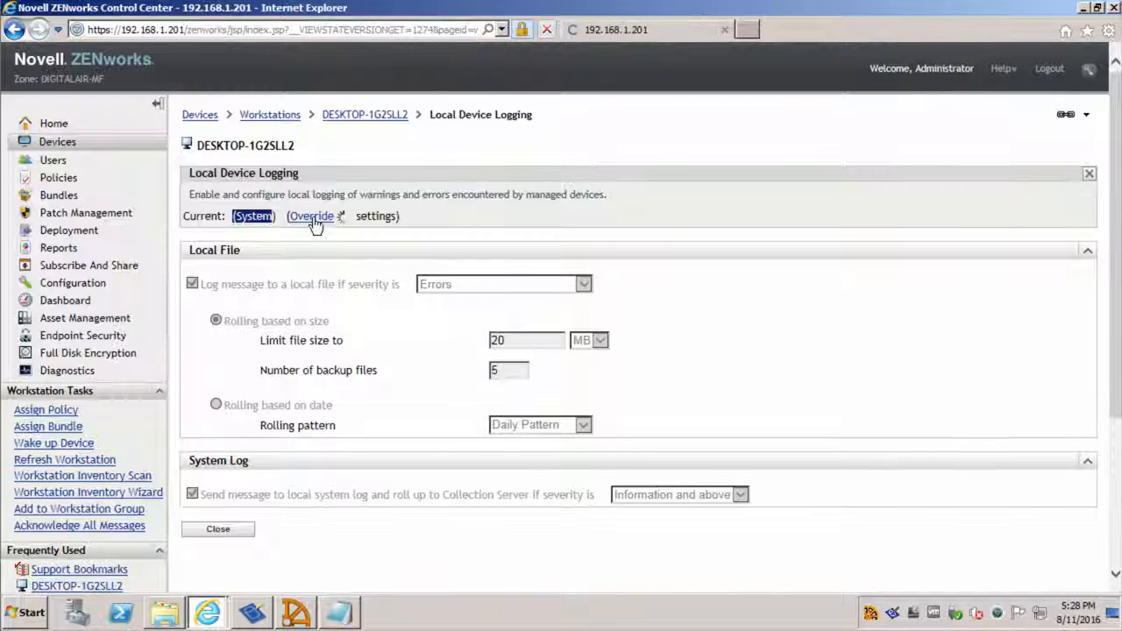
left_click(584, 299)
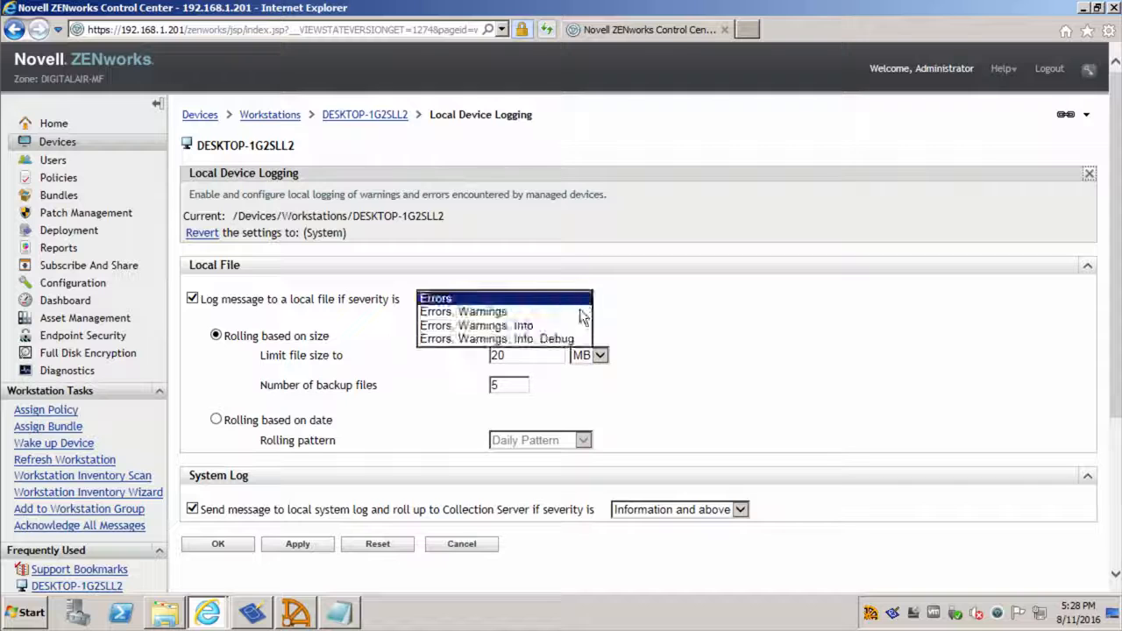
left_click(543, 342)
left_click(215, 545)
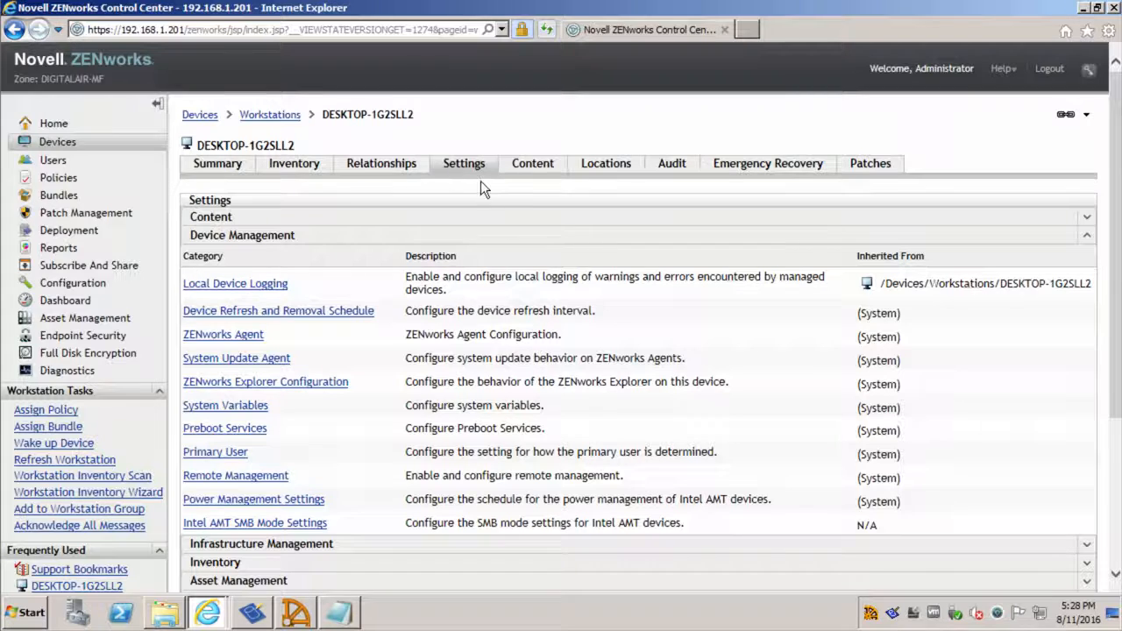
Revert the Local Device Logging settings of workstation DESKTOP-1G2SLL2 to the System settings and save
left_click(249, 286)
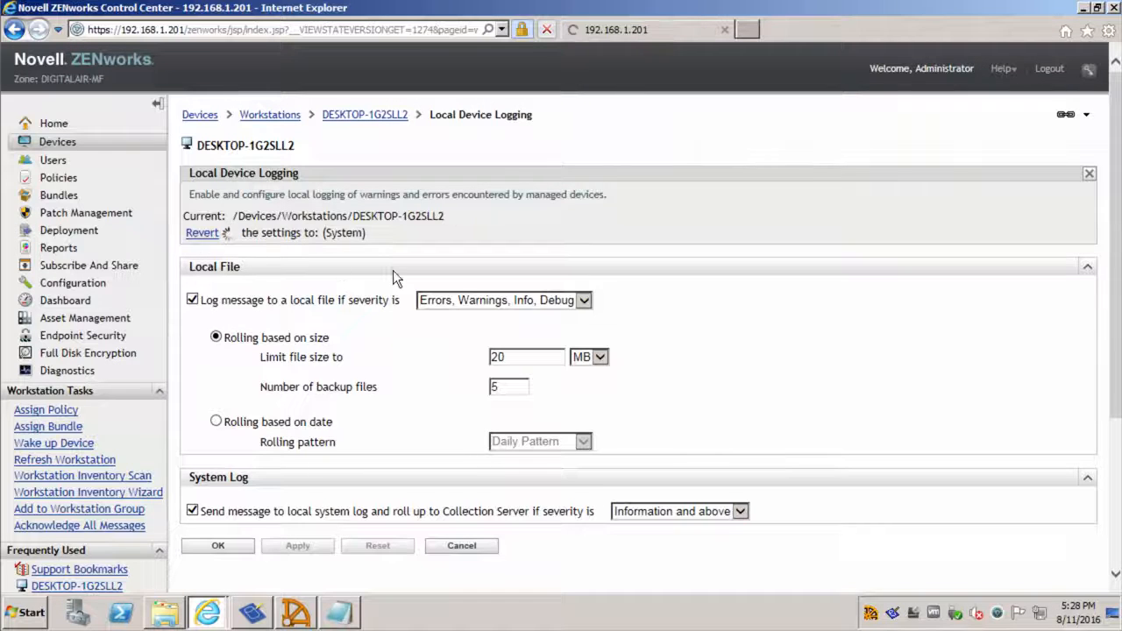
left_click(202, 234)
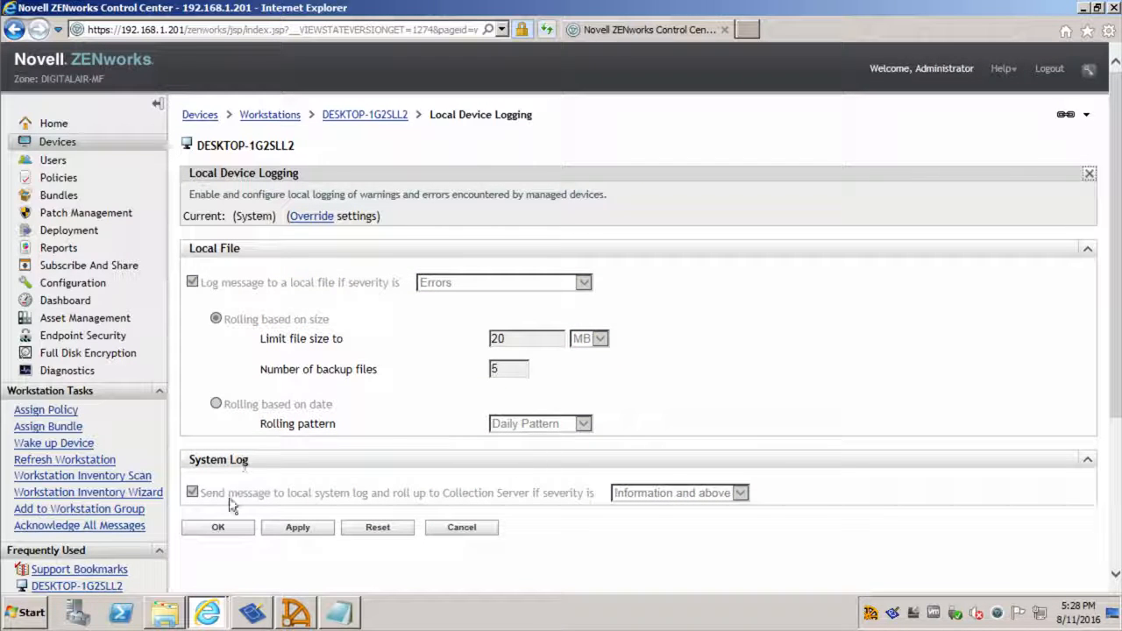
left_click(218, 527)
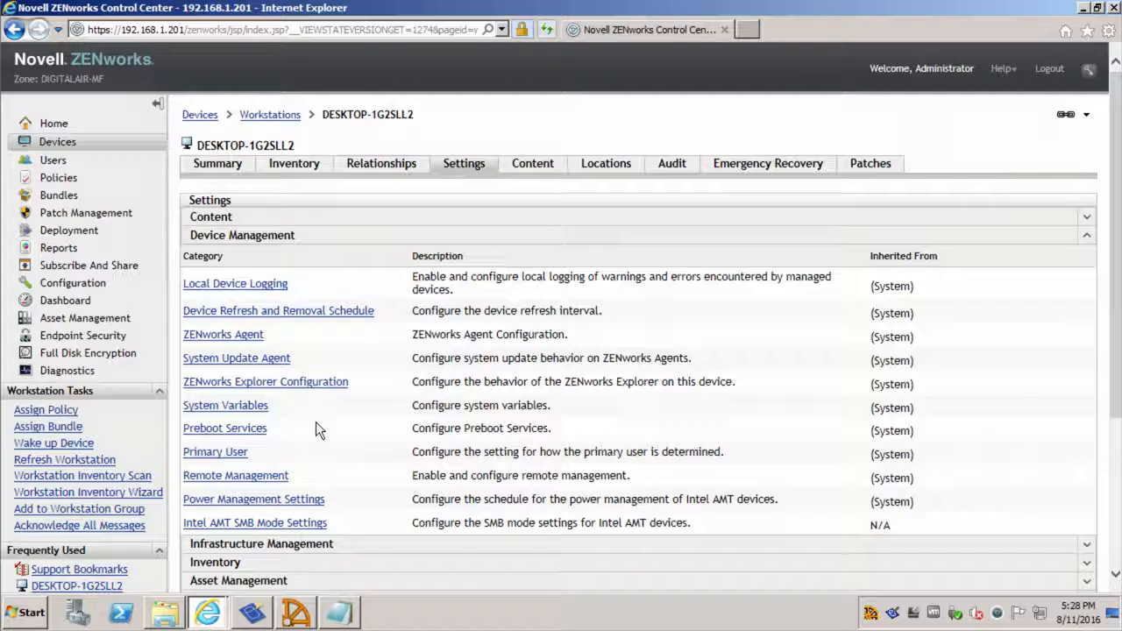
Override Local Device Logging for the Development workstation folder, setting the local file severity to Errors, Warnings, Info, Debug, and save
left_click(269, 117)
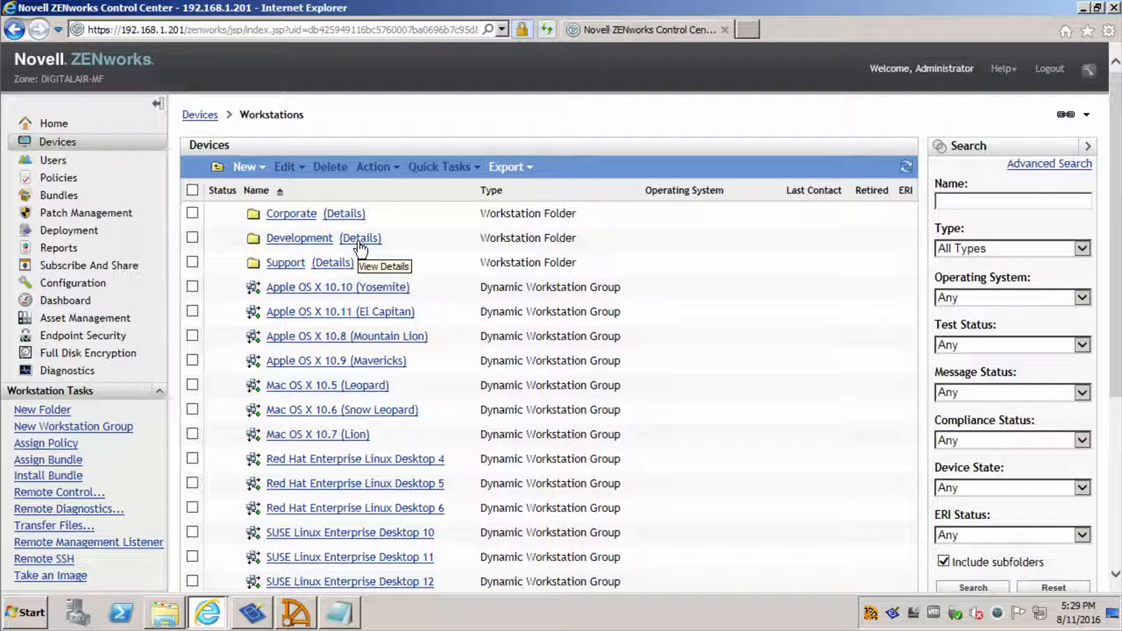
left_click(360, 242)
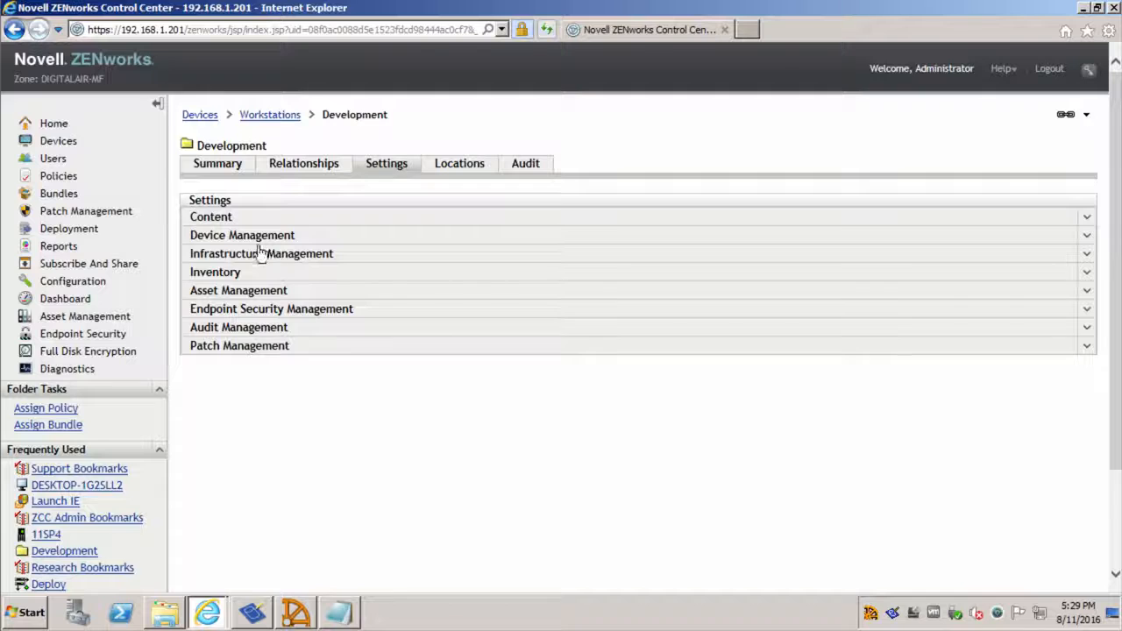
left_click(248, 238)
left_click(226, 285)
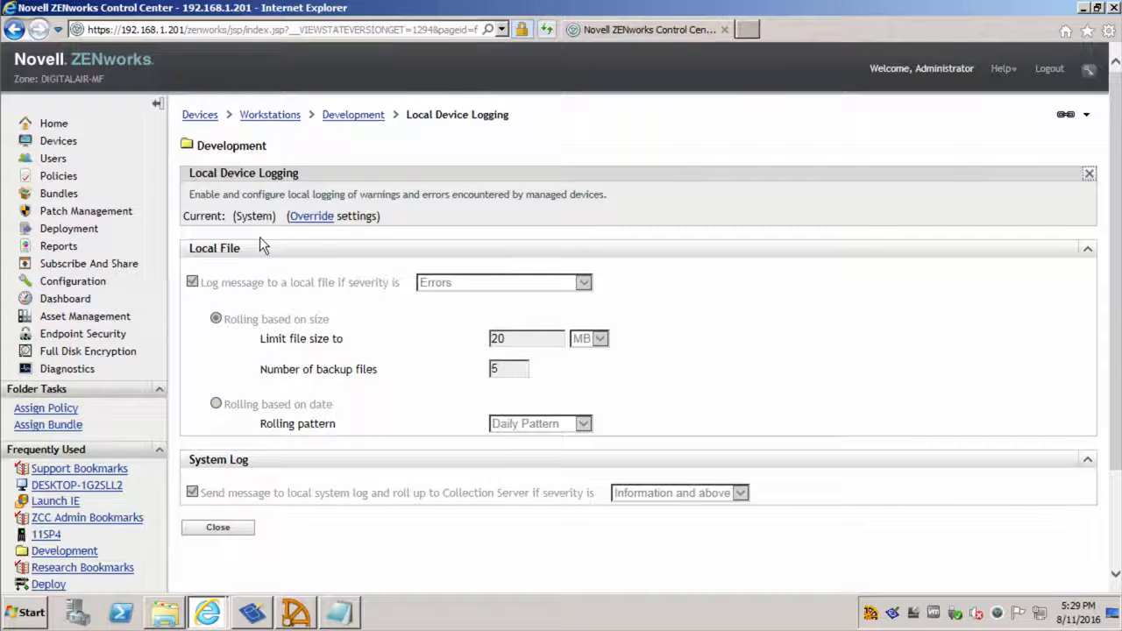
left_click(311, 216)
left_click(591, 299)
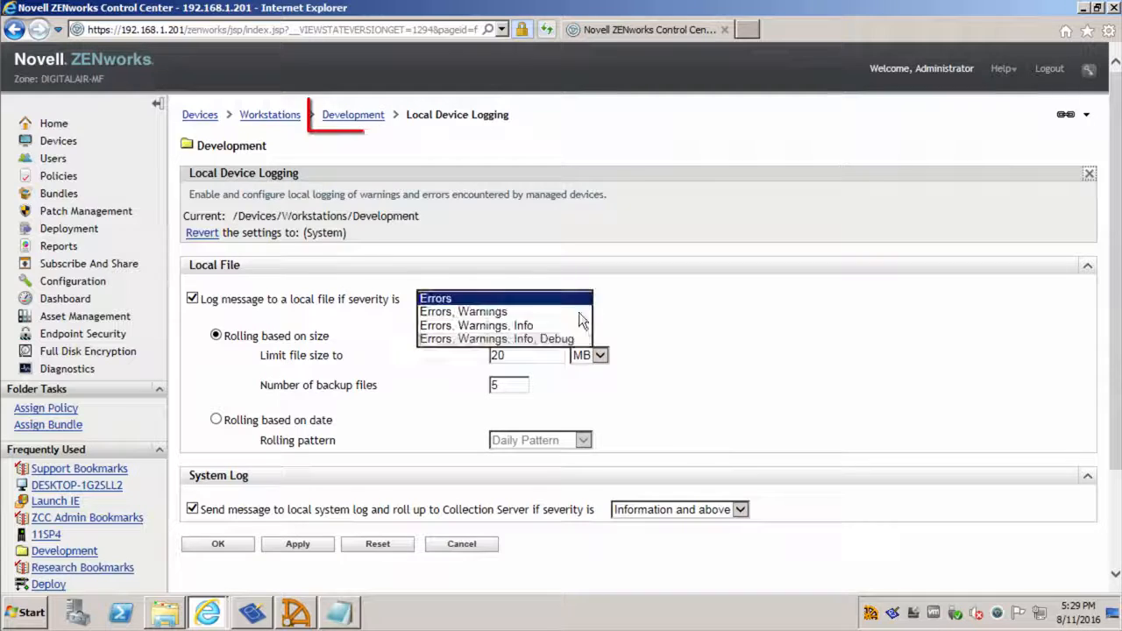
left_click(491, 337)
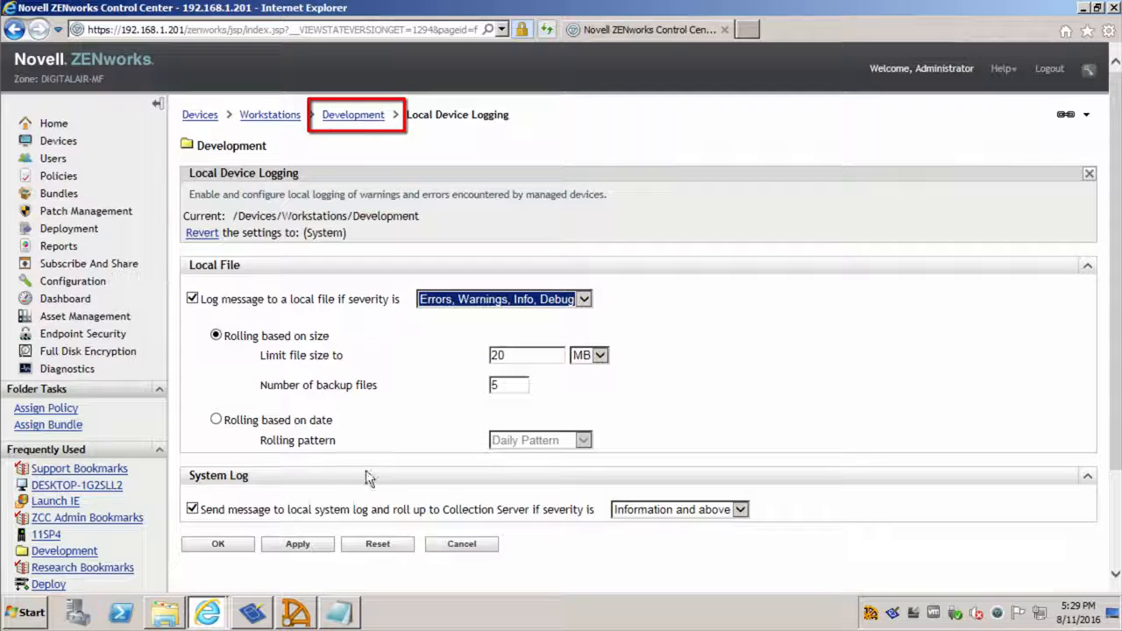
left_click(223, 540)
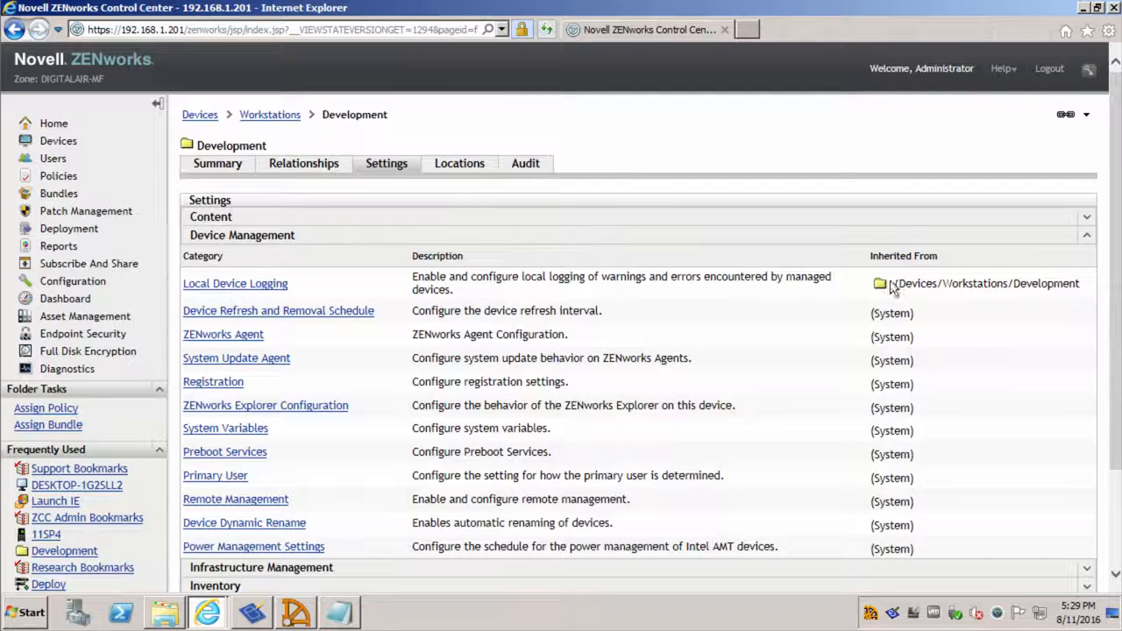
Revert the Development folder's Local Device Logging settings to the System settings and save
left_click_drag(896, 283, 1052, 303)
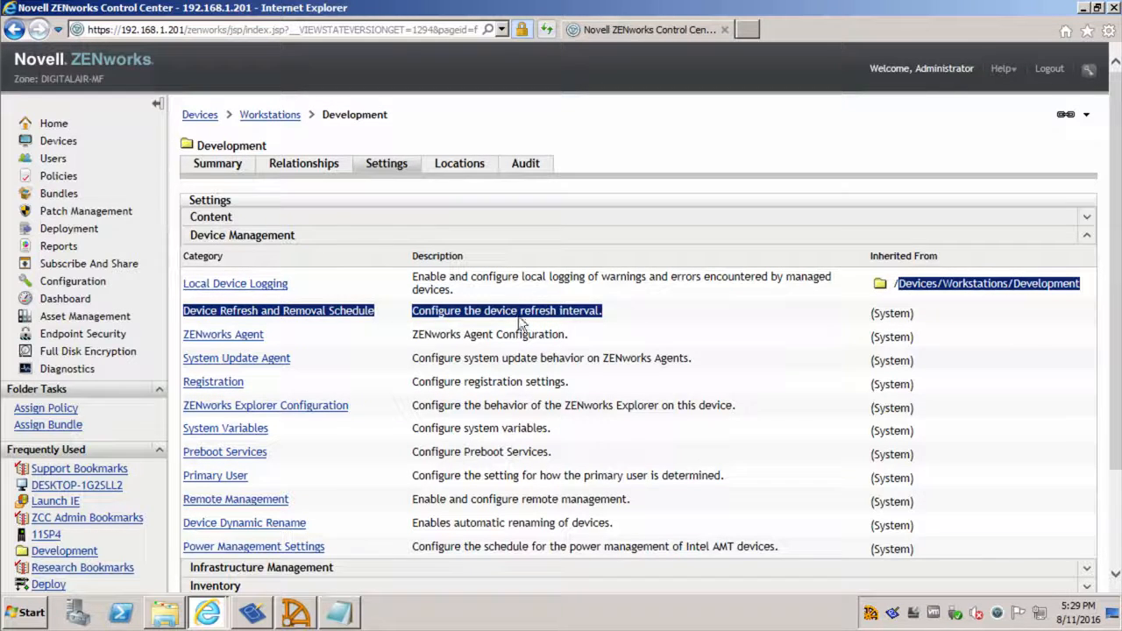
left_click(263, 284)
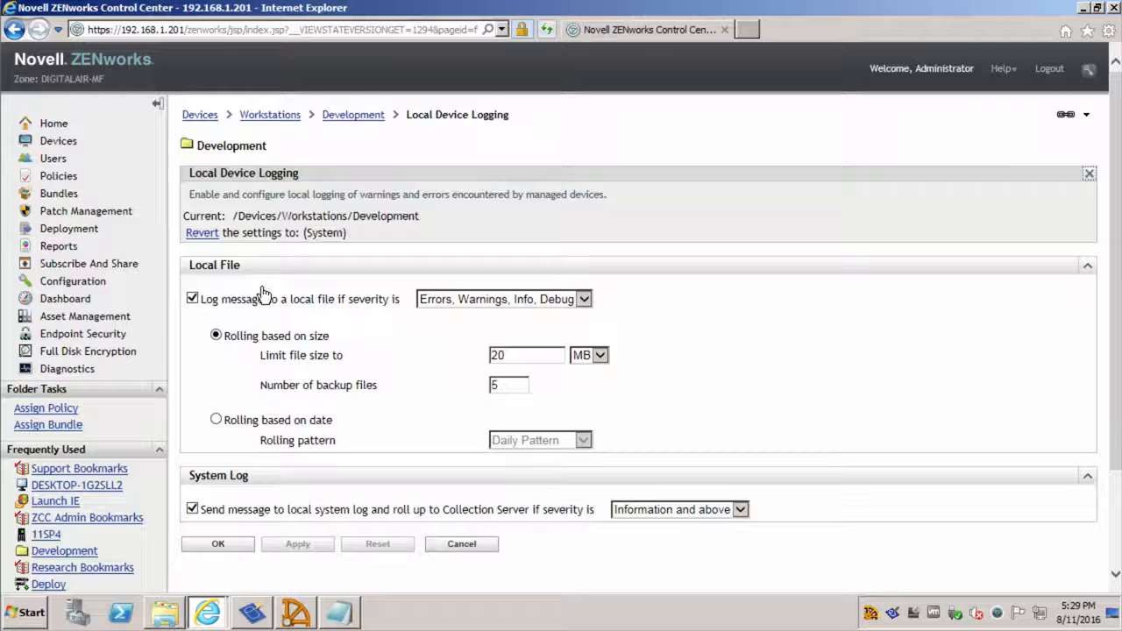
left_click(211, 235)
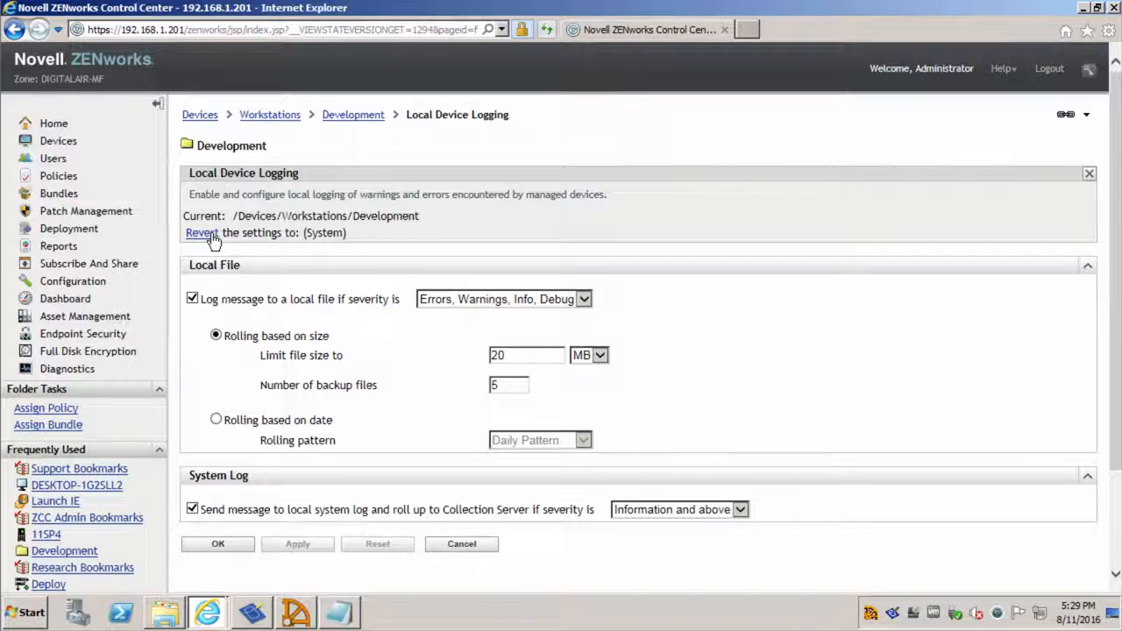
left_click(229, 526)
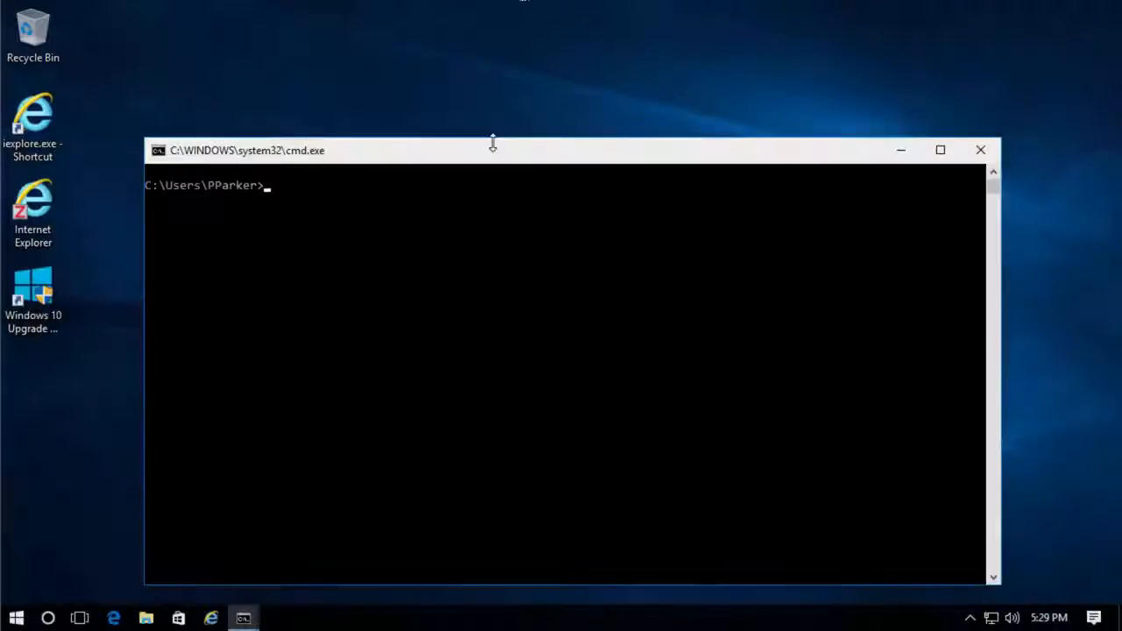
On the managed workstation, open the ZENworks Adaptive Agent properties and show its Logging page
left_click(970, 617)
right_click(935, 588)
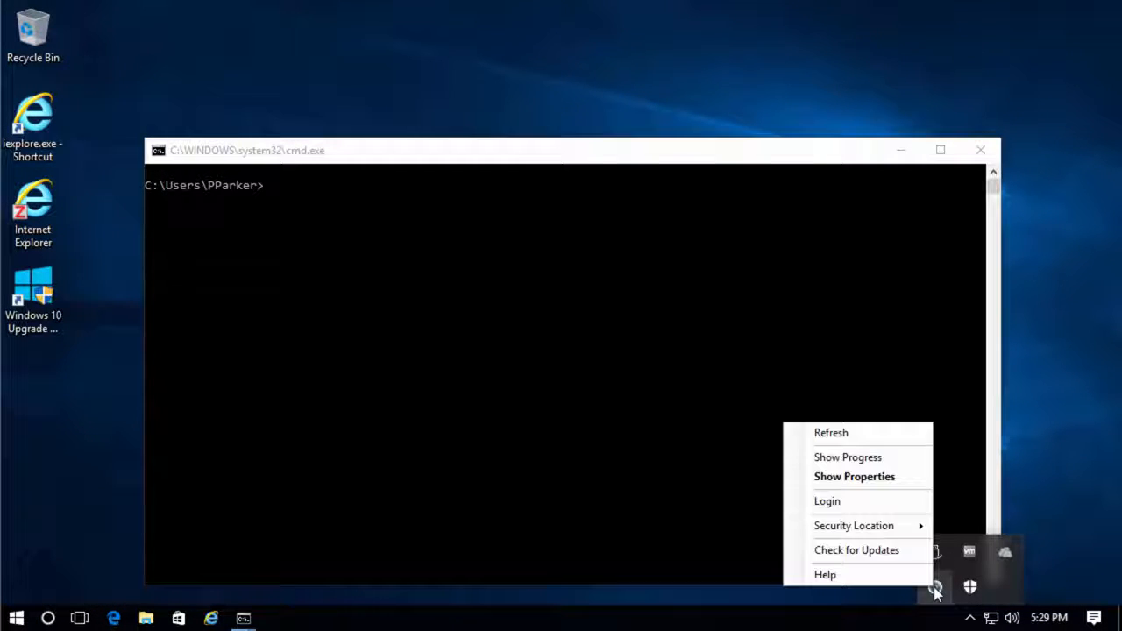
left_click(859, 476)
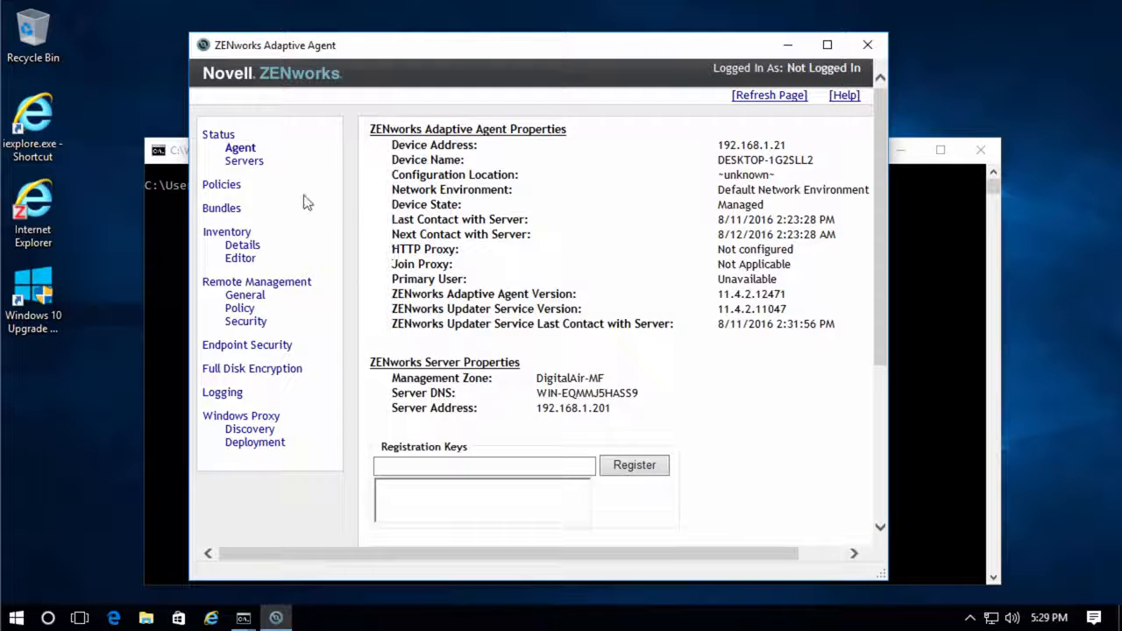
left_click(242, 396)
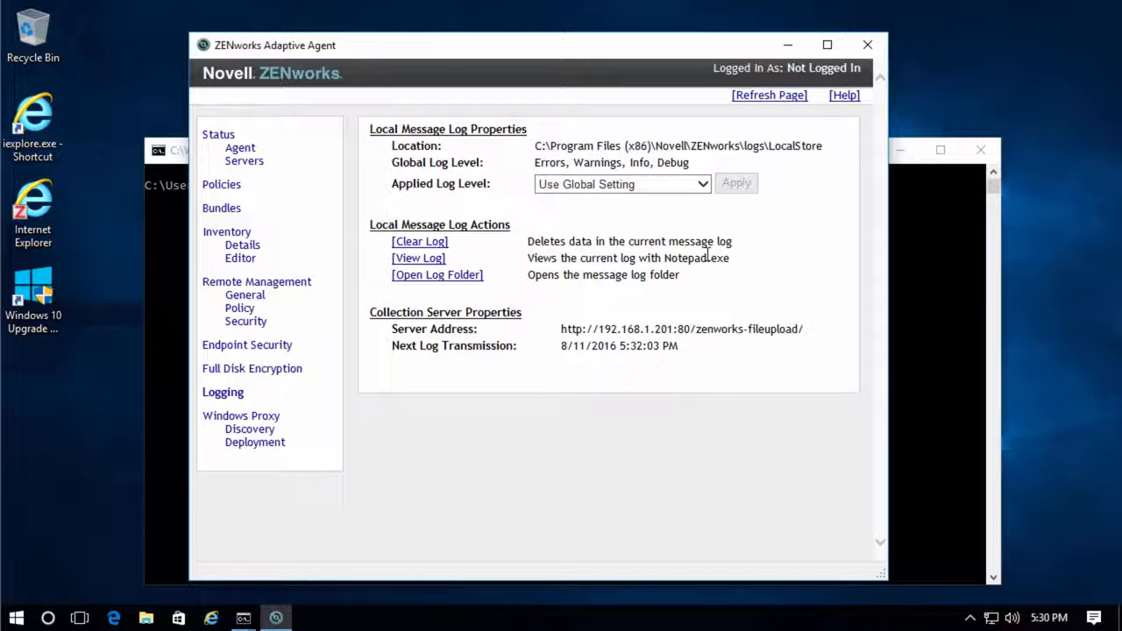
Set the agent's Applied Log Level to Errors, Warnings, Info, Debug and apply it
left_click(703, 184)
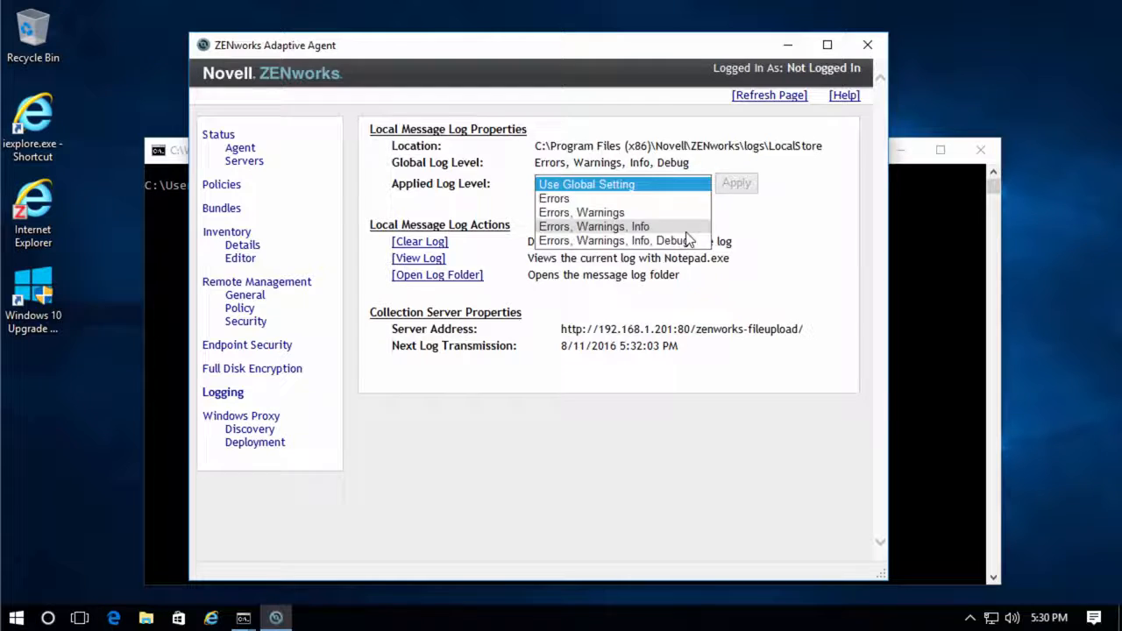
left_click(683, 241)
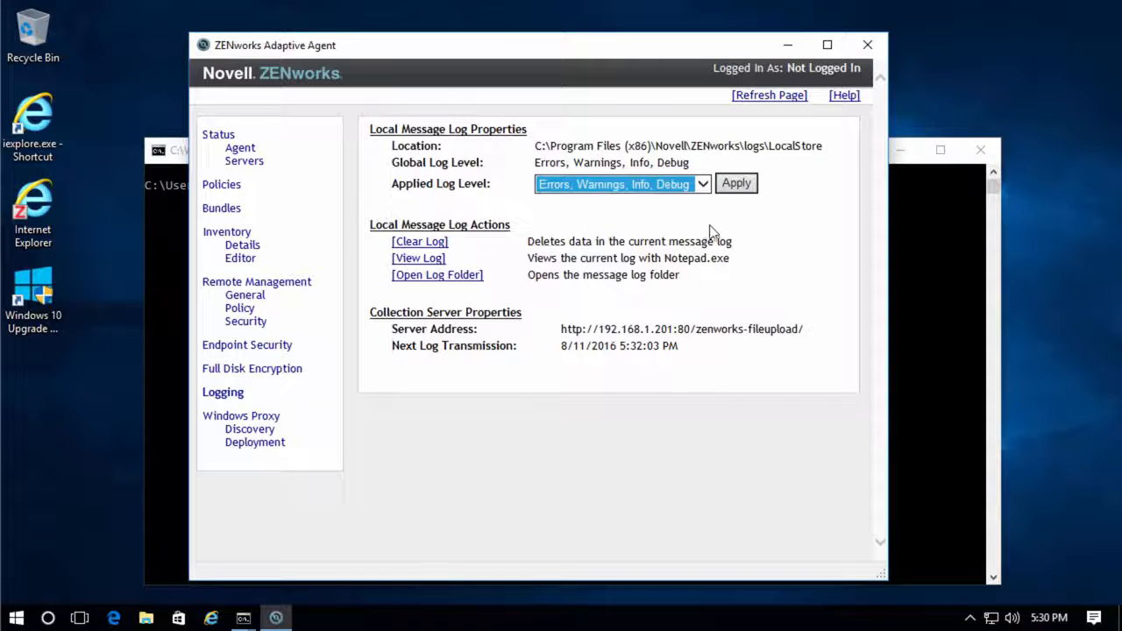
left_click(736, 184)
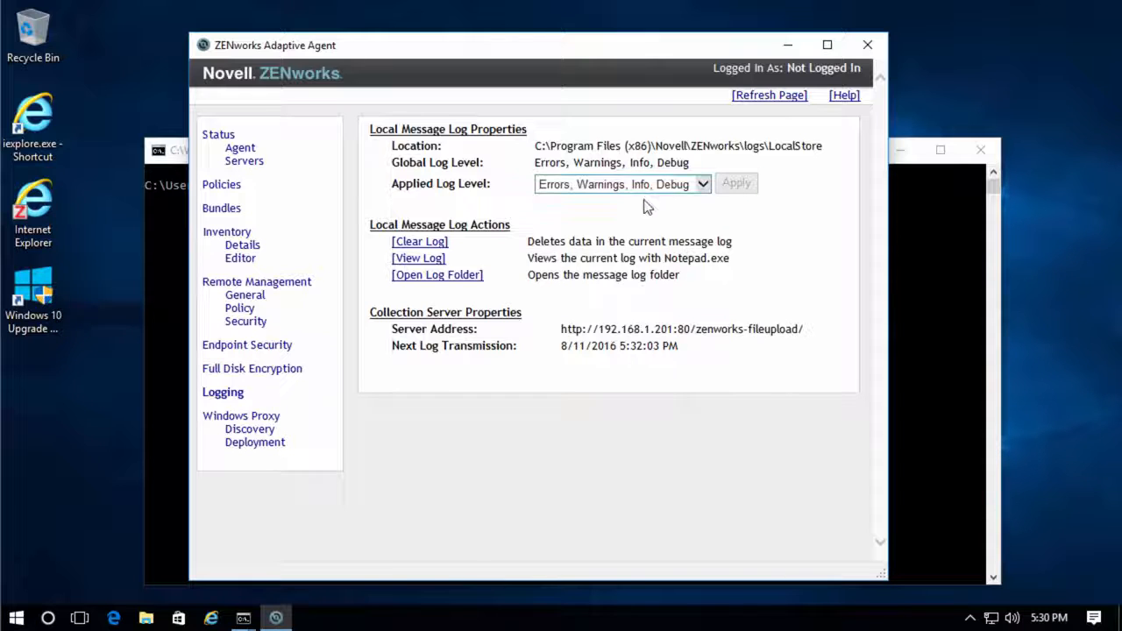
Clear the agent's current message log, and view its message log folder before closing it
left_click(423, 242)
left_click(581, 373)
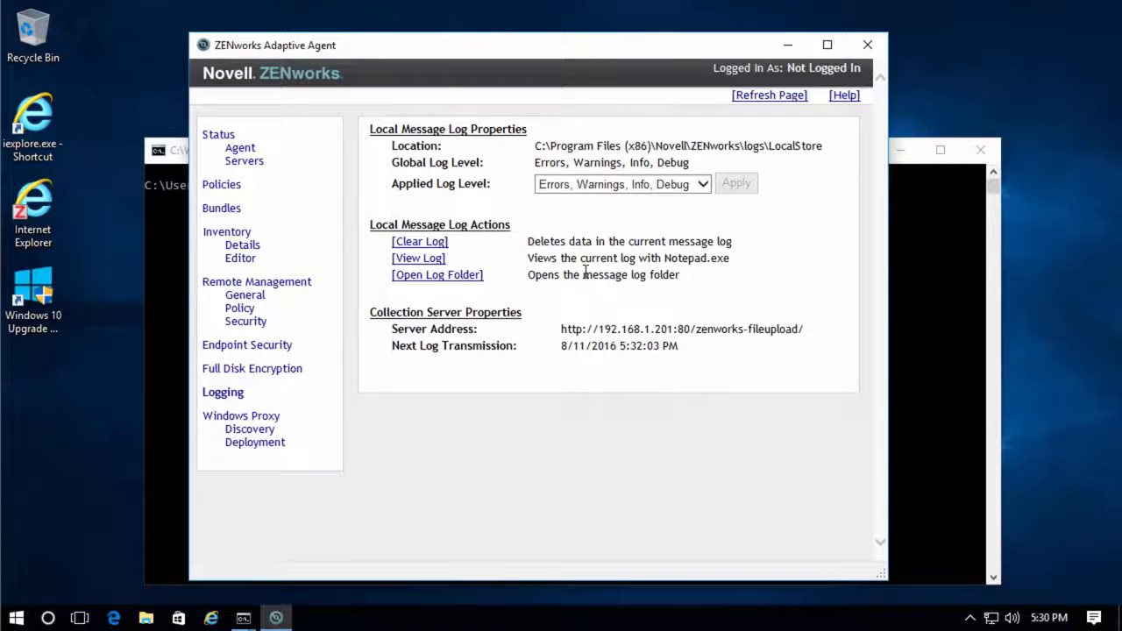
left_click(448, 279)
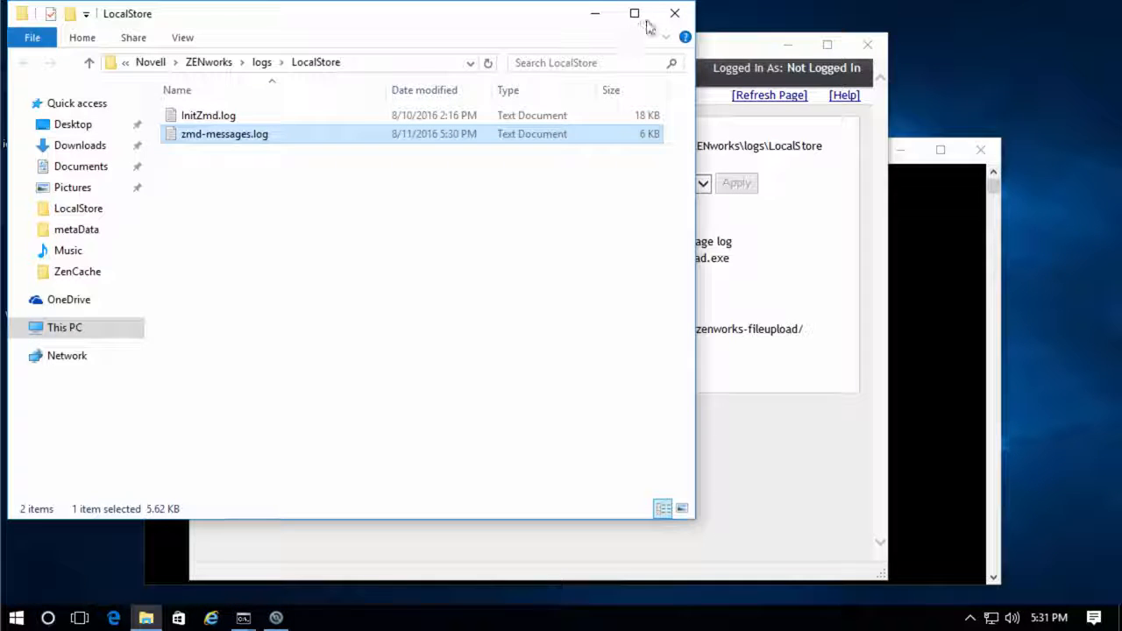
left_click(673, 14)
Switch to the Command Prompt and run "zac log level managed" to set the agent to its managed log level
left_click(912, 390)
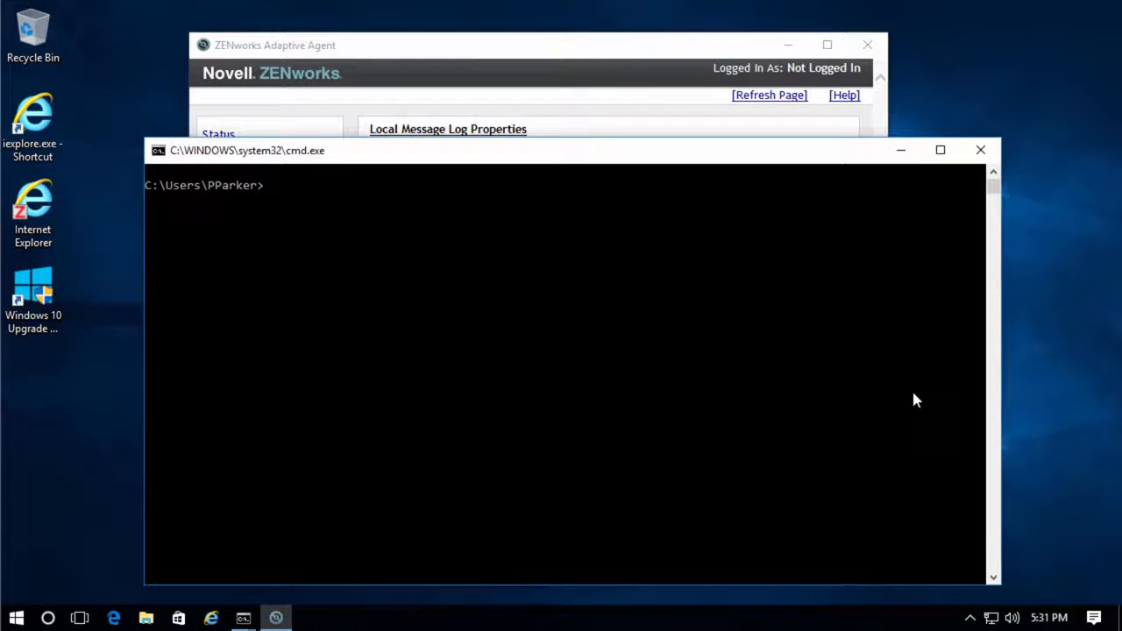
left_click(547, 416)
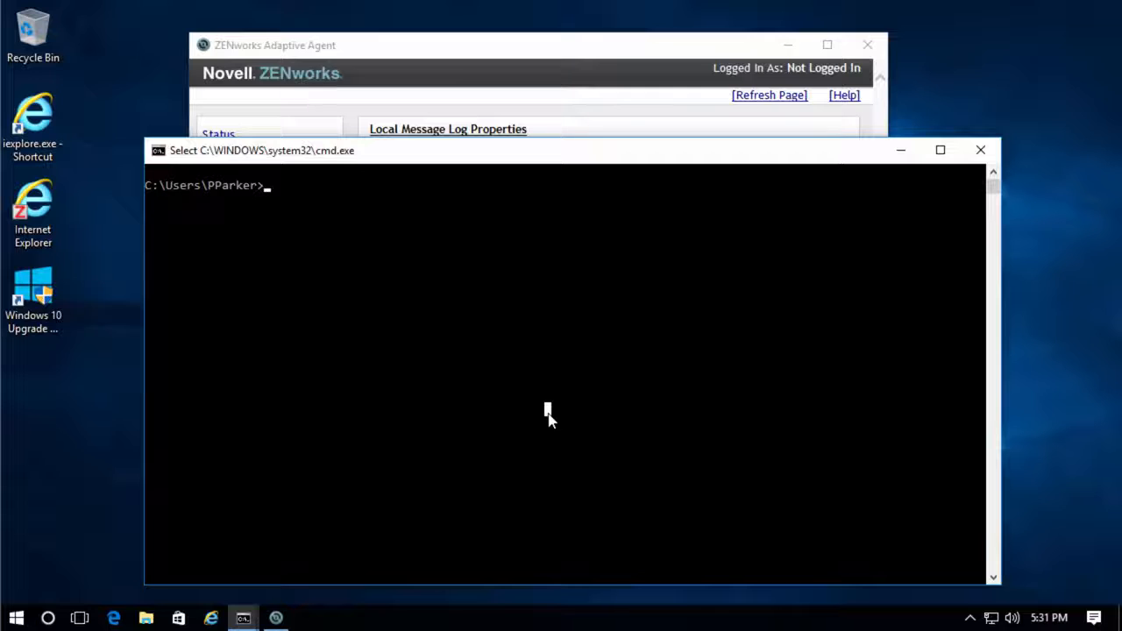
type("zac log level managed")
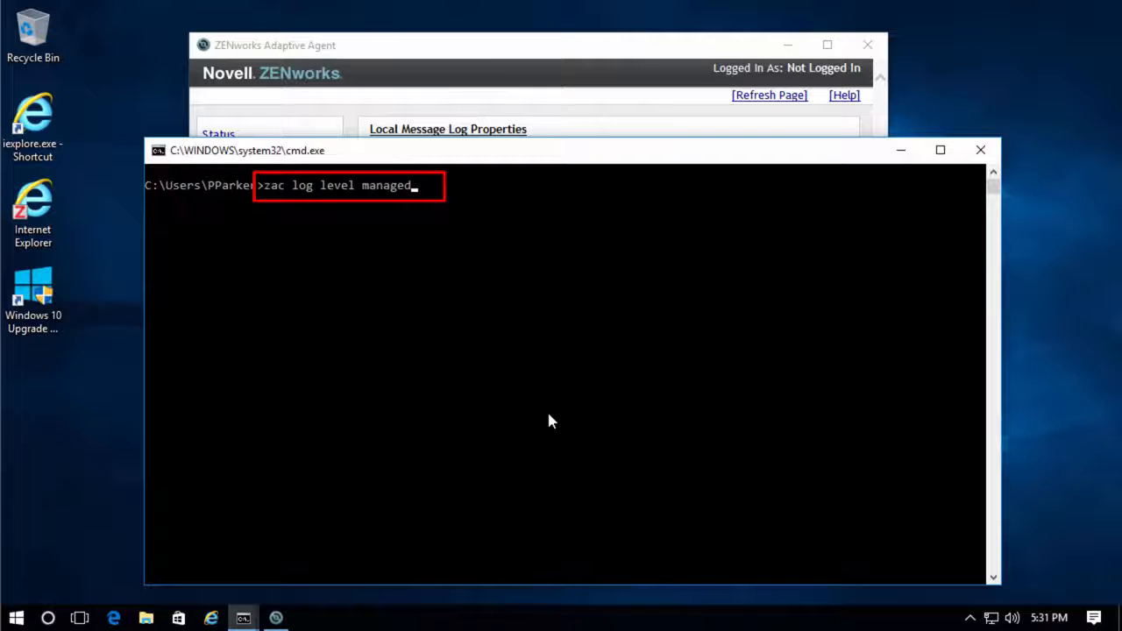
key("Return")
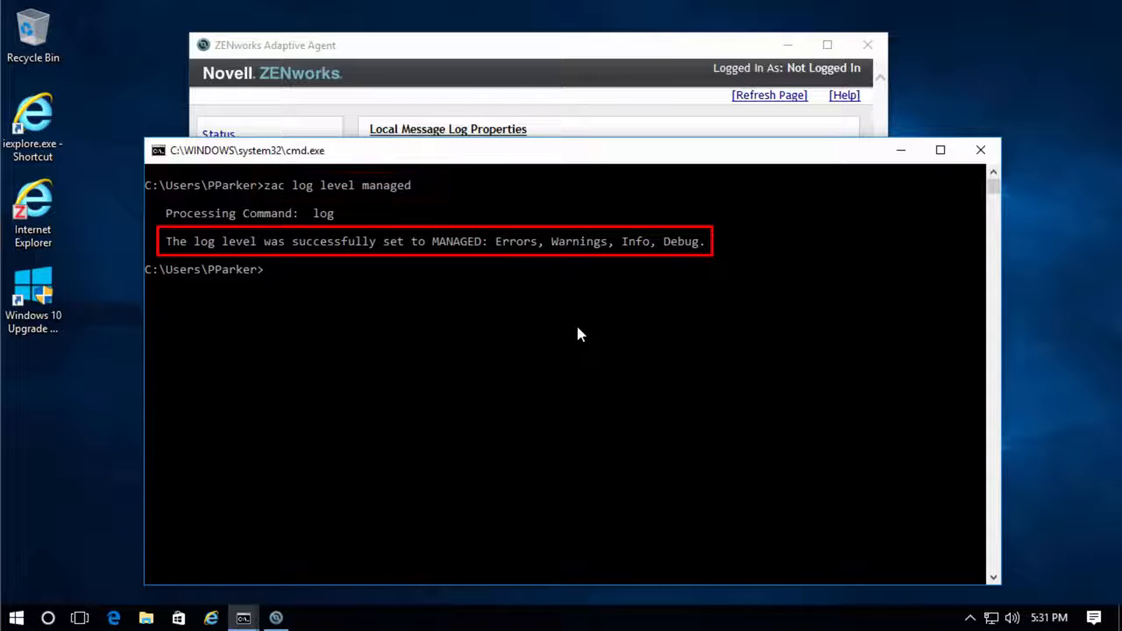
Return to the ZENworks Adaptive Agent and reload its Logging page to check the applied log level
left_click(641, 45)
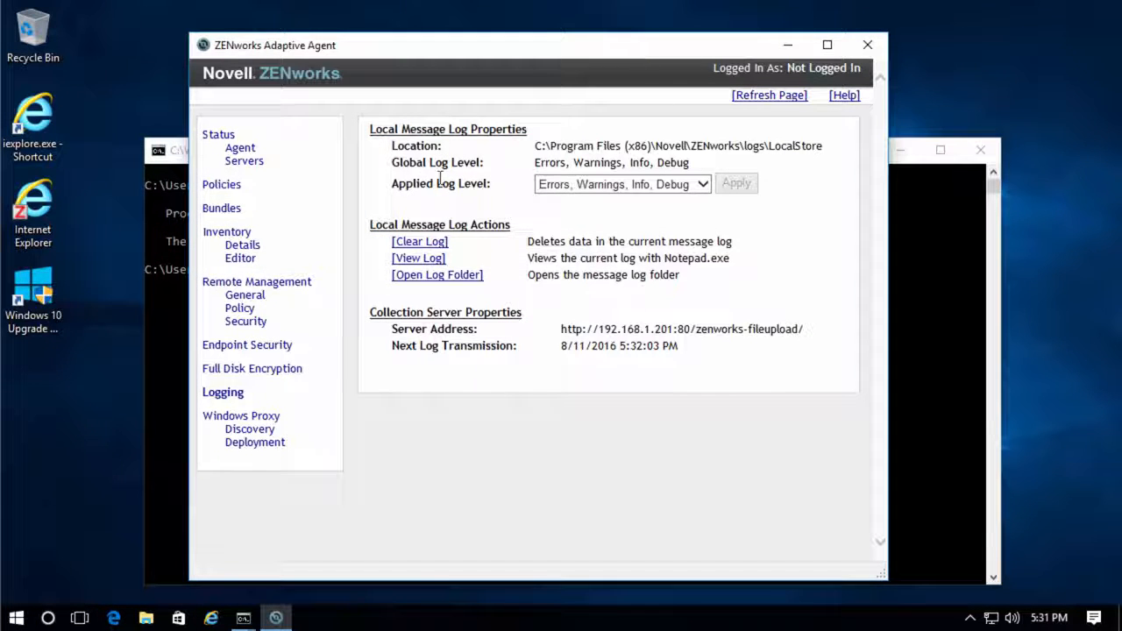
left_click(241, 149)
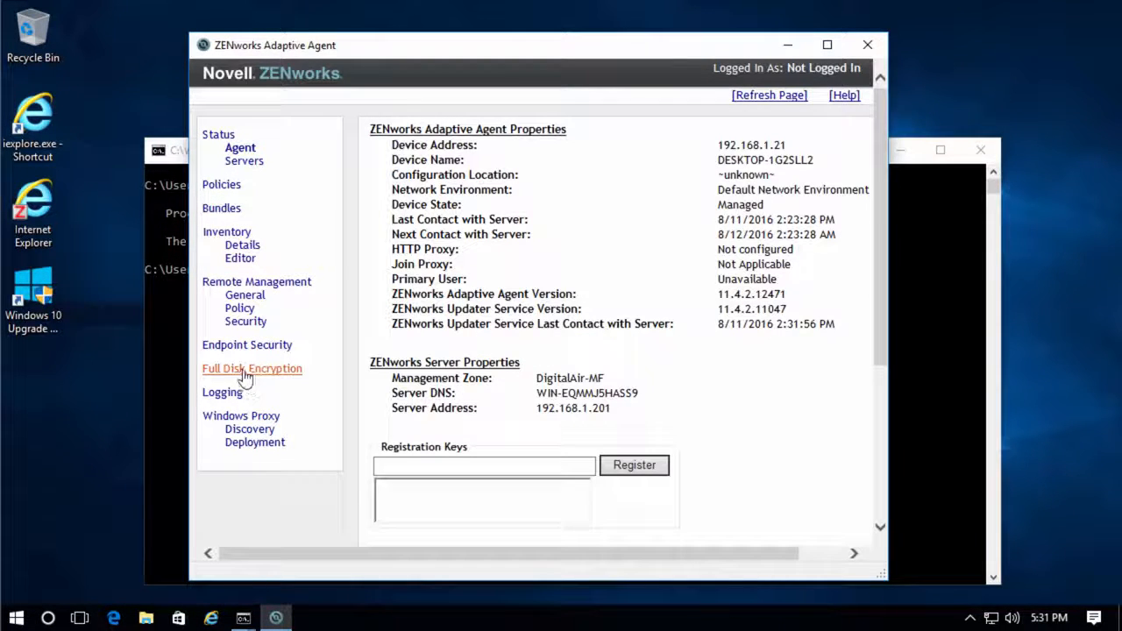
left_click(223, 392)
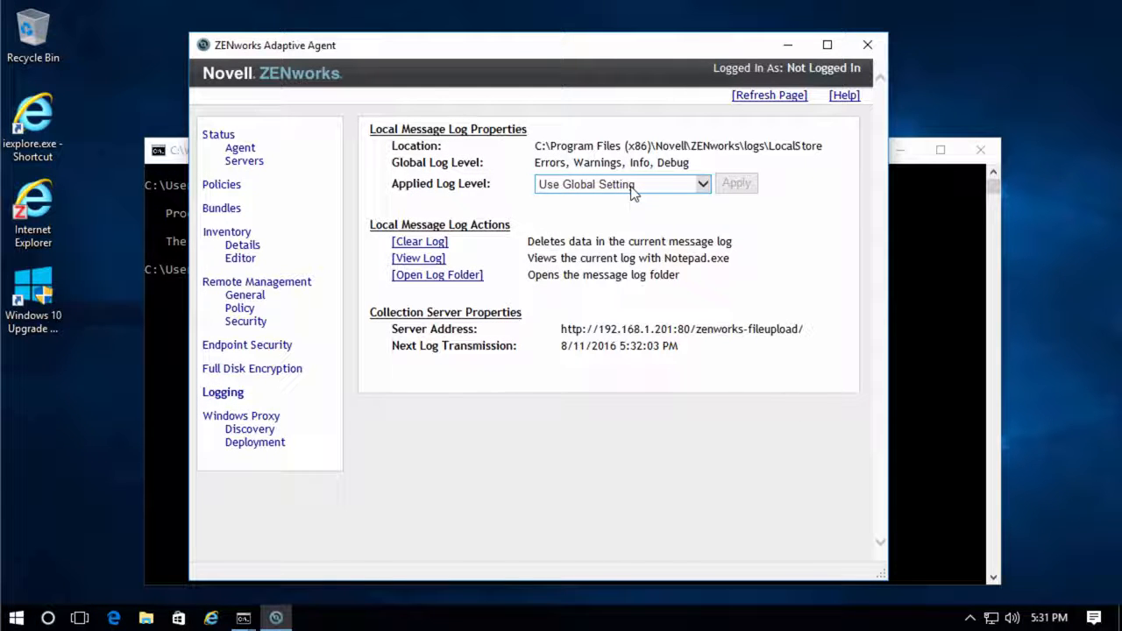
Switch to the Command Prompt and run "zac logger level" to query the agent's current log level
left_click(914, 248)
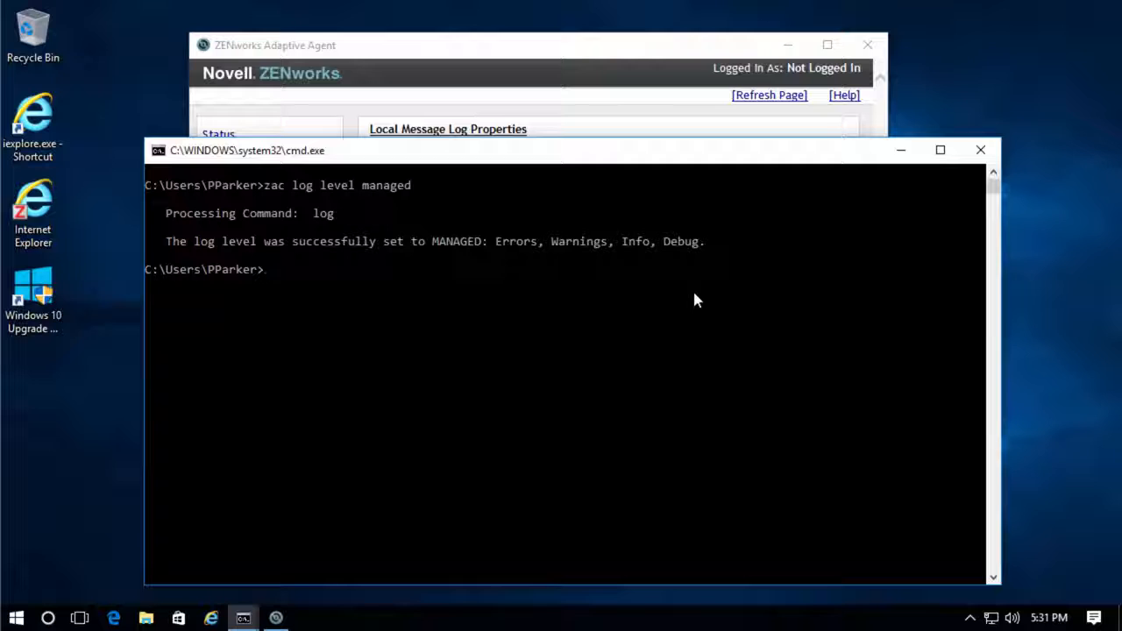
type("l")
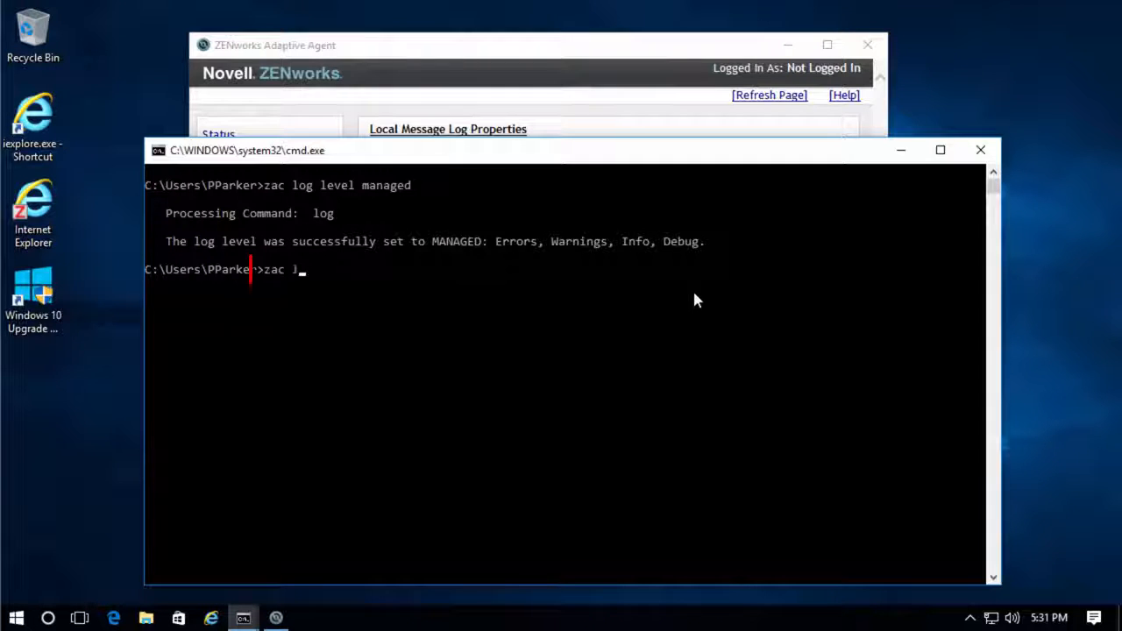
type("ogger level")
key("Return")
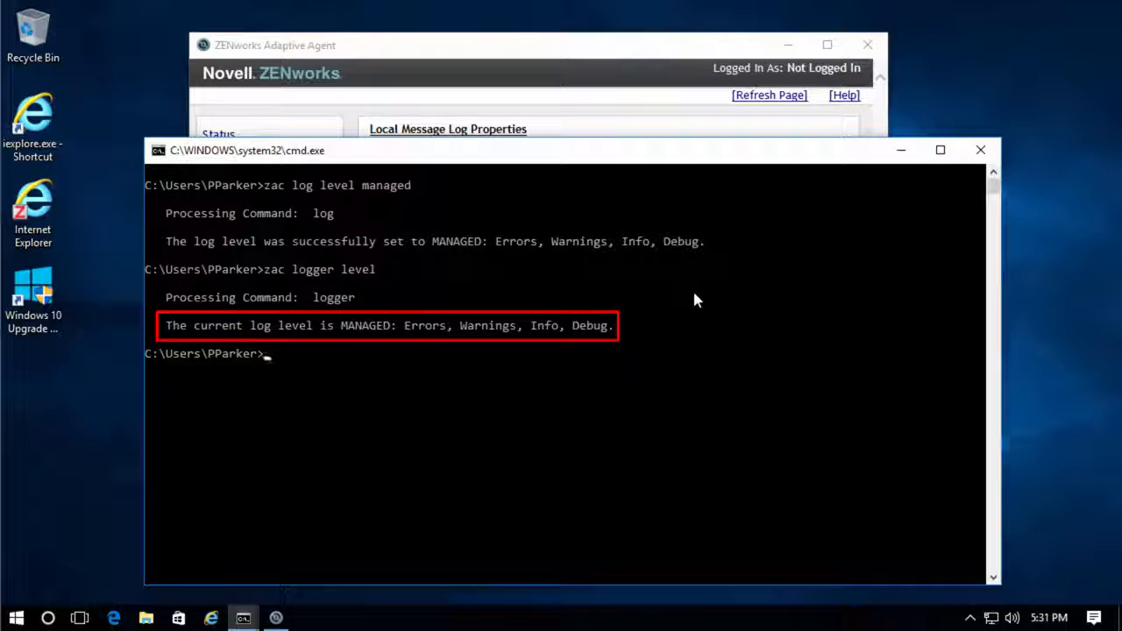
Reset the agent's log by running "zac logger resetlog"
type("zac logger")
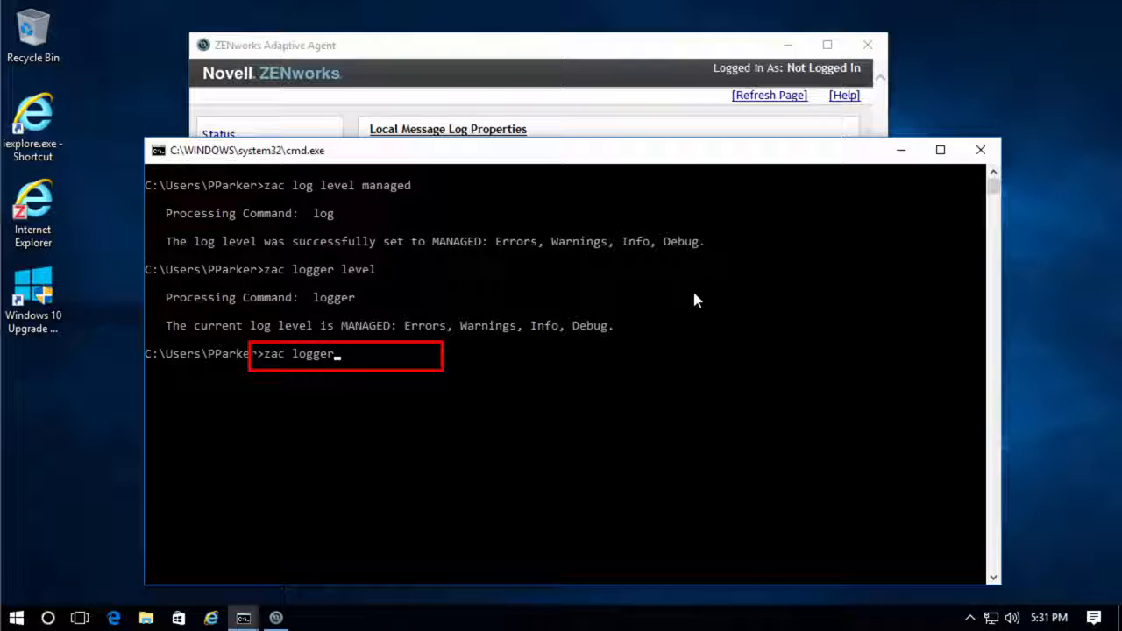
type(" resetlog")
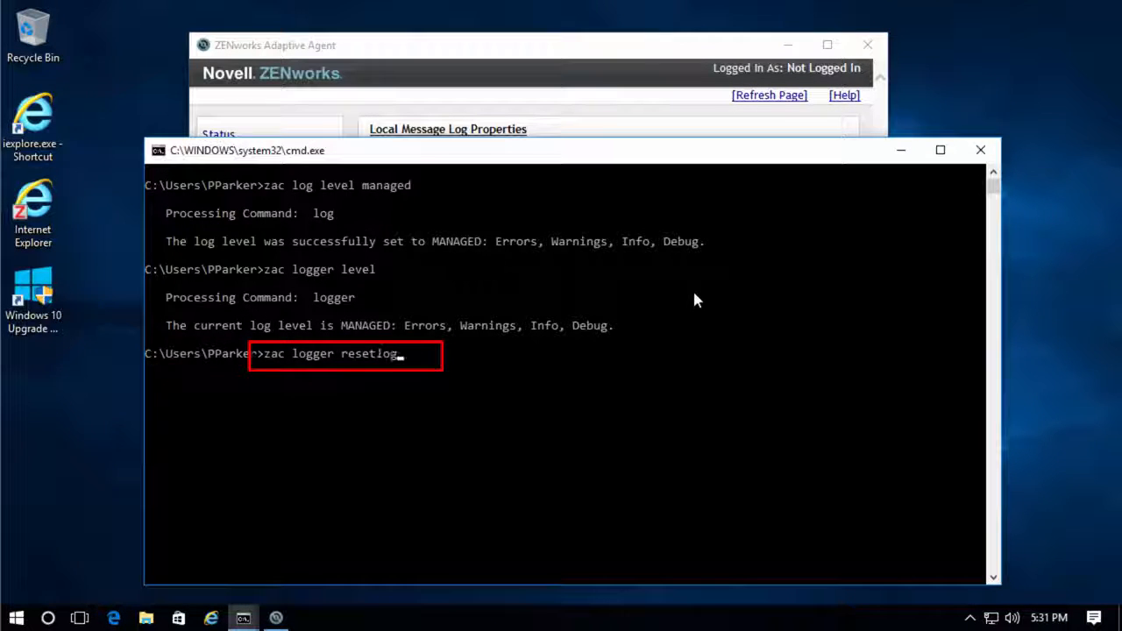
key("Return")
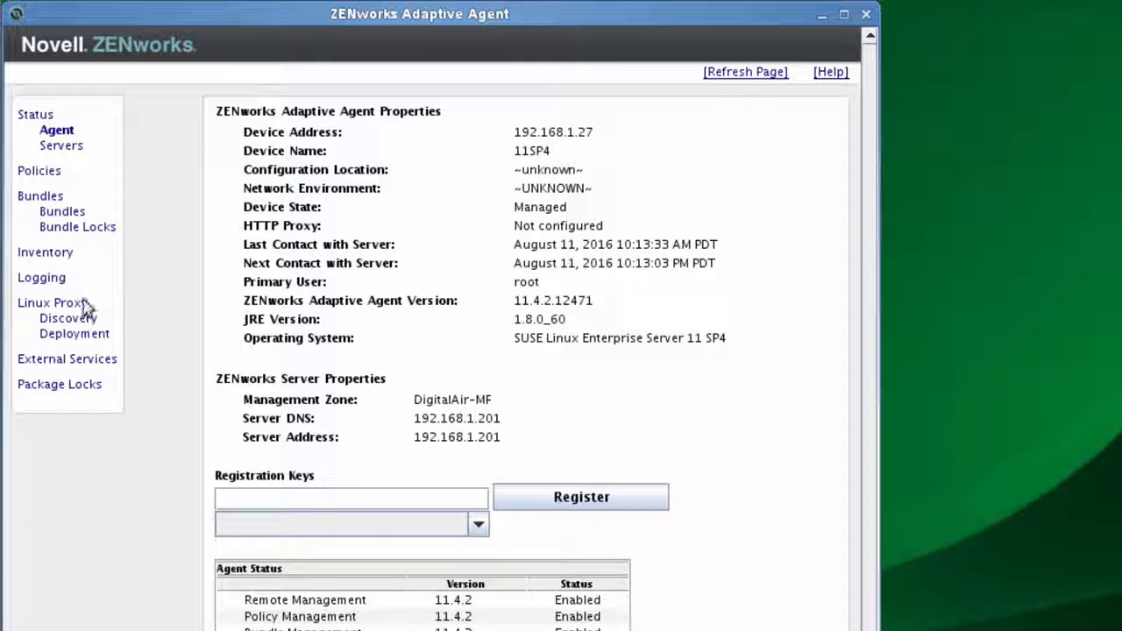
On the Linux device's Adaptive Agent, set the Applied Log Level to Errors, Warnings, Info, Debug on the Logging page and apply it
left_click(35, 279)
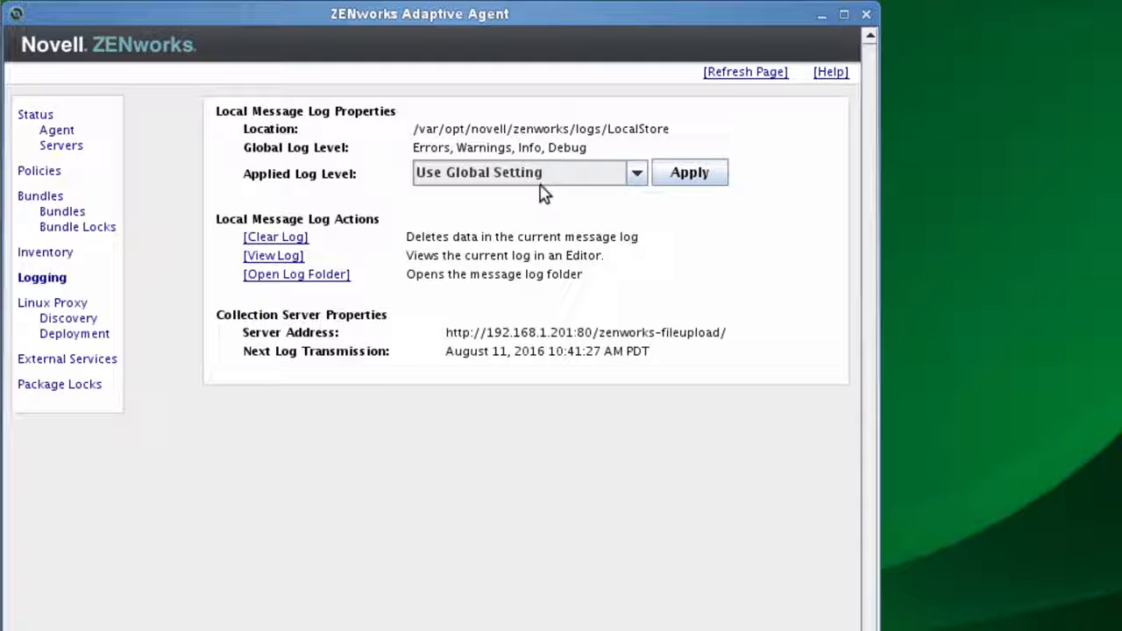
left_click(637, 180)
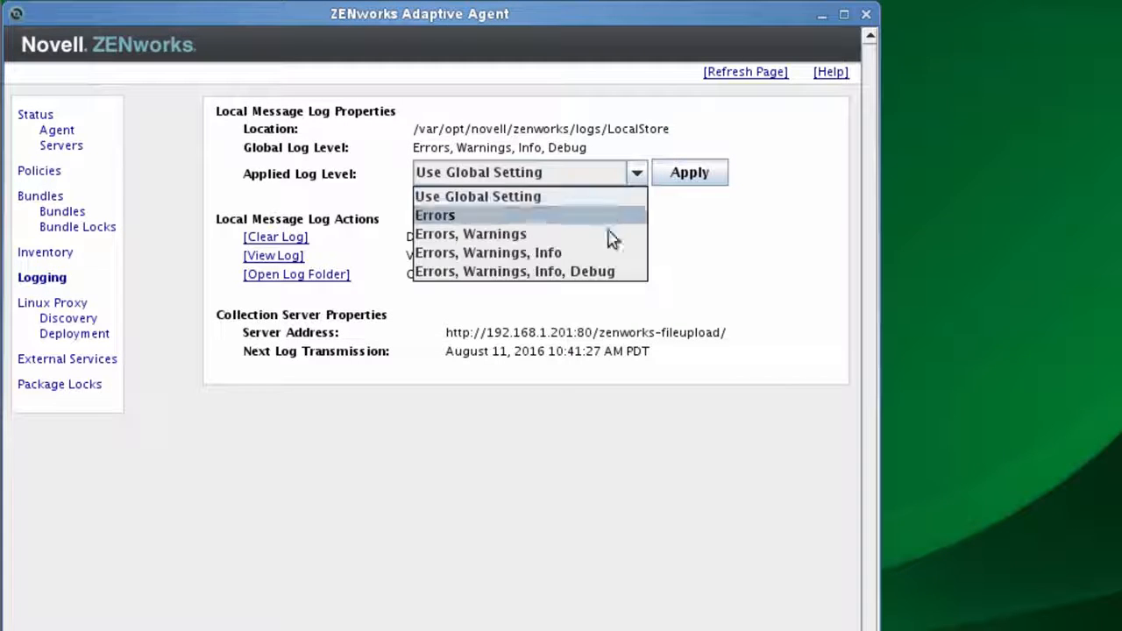
left_click(591, 272)
left_click(689, 173)
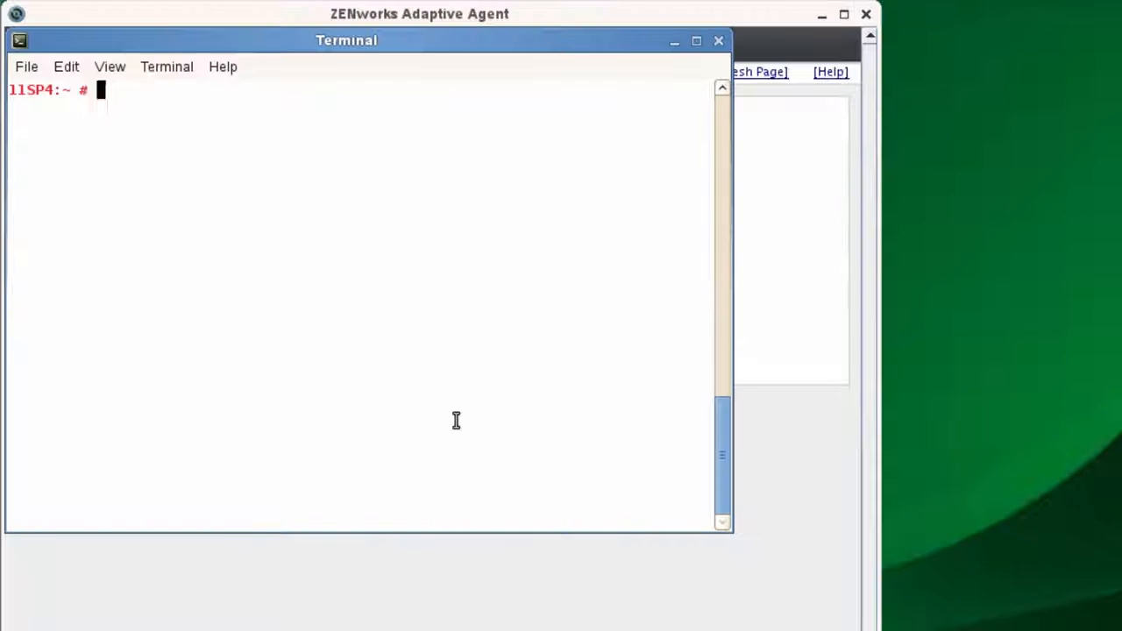
Run "zac logger level MANAGED" in the Linux Terminal, and refresh the Adaptive Agent's Logging page to check the applied log level
type("clear")
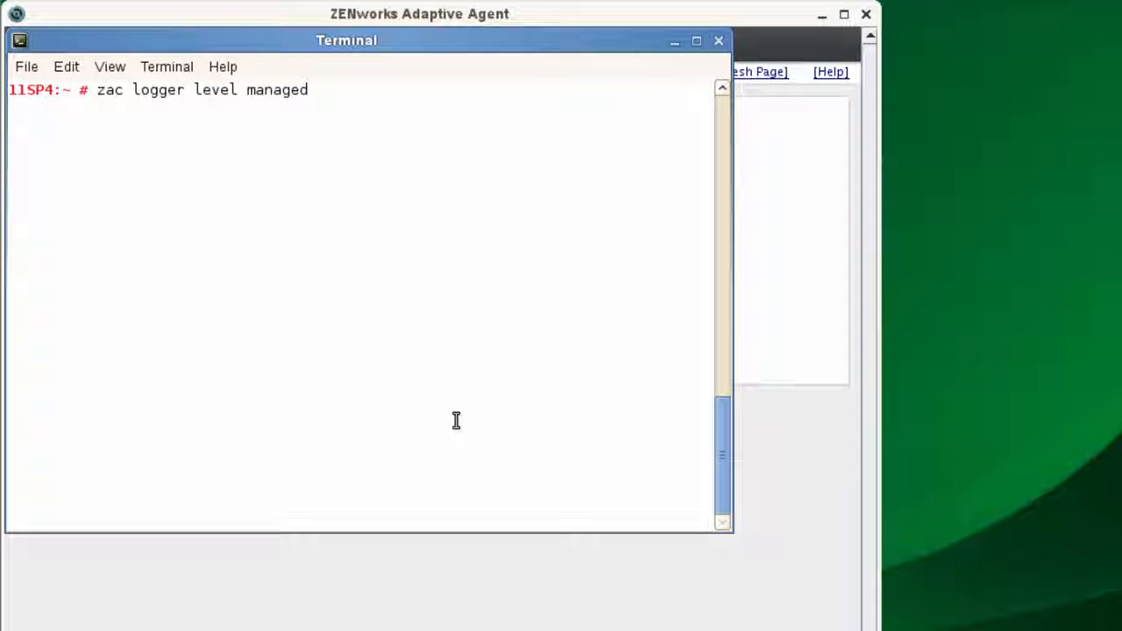
key("BackSpace")
key("BackSpace")
key("BackSpace")
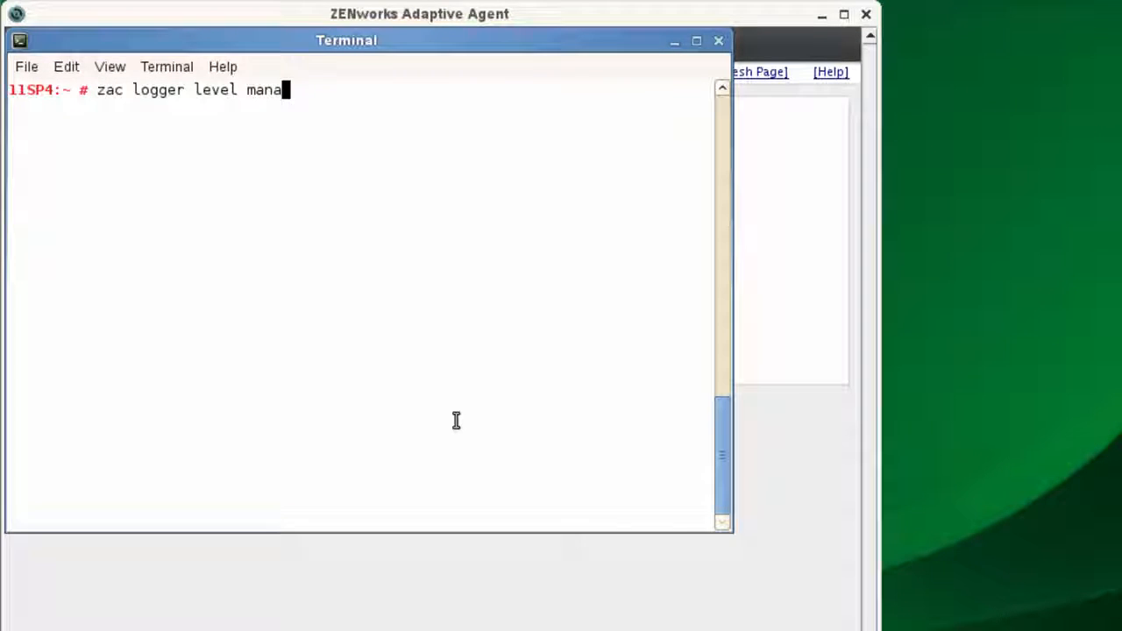
key("BackSpace")
type("MANAGED")
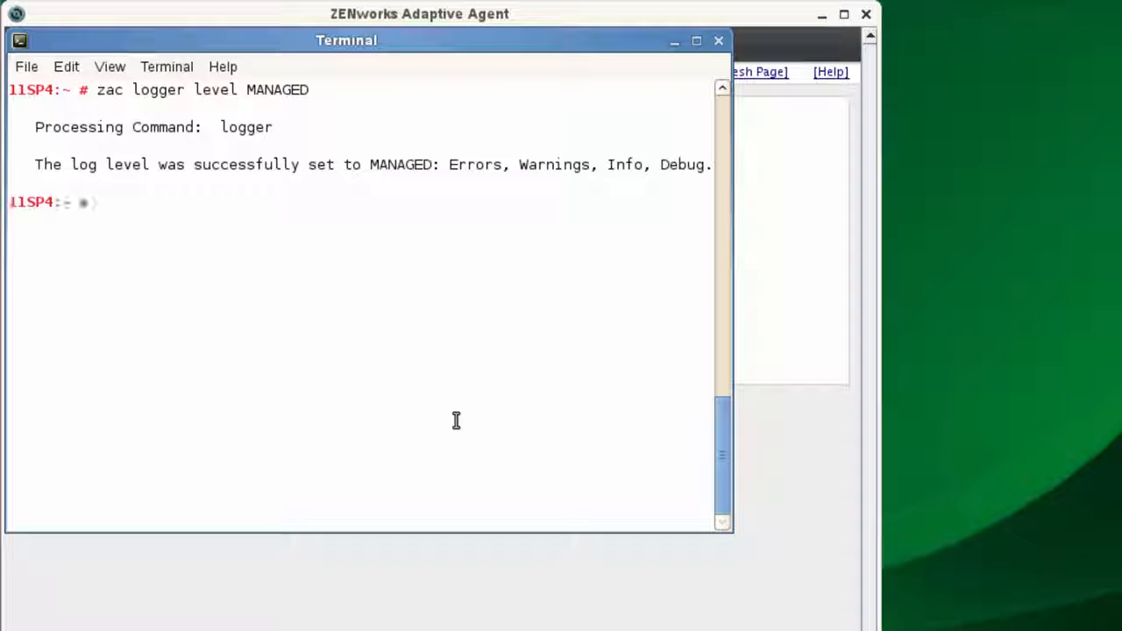
left_click(785, 456)
left_click(752, 78)
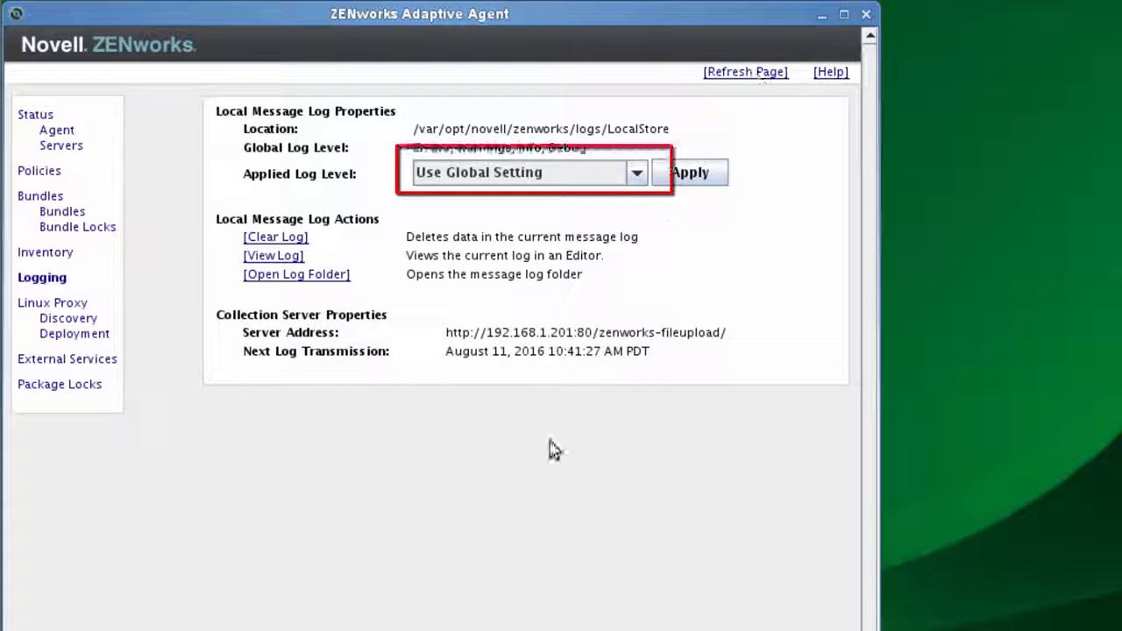